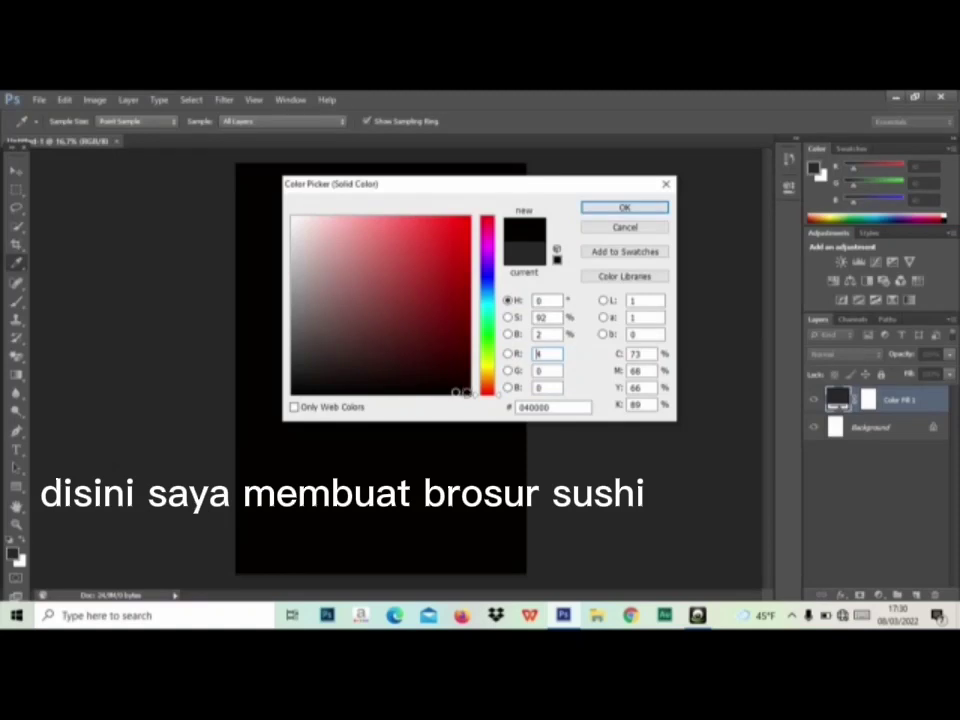
Fill the page with solid black and set the Pen tool to Shape mode.
left_click(624, 208)
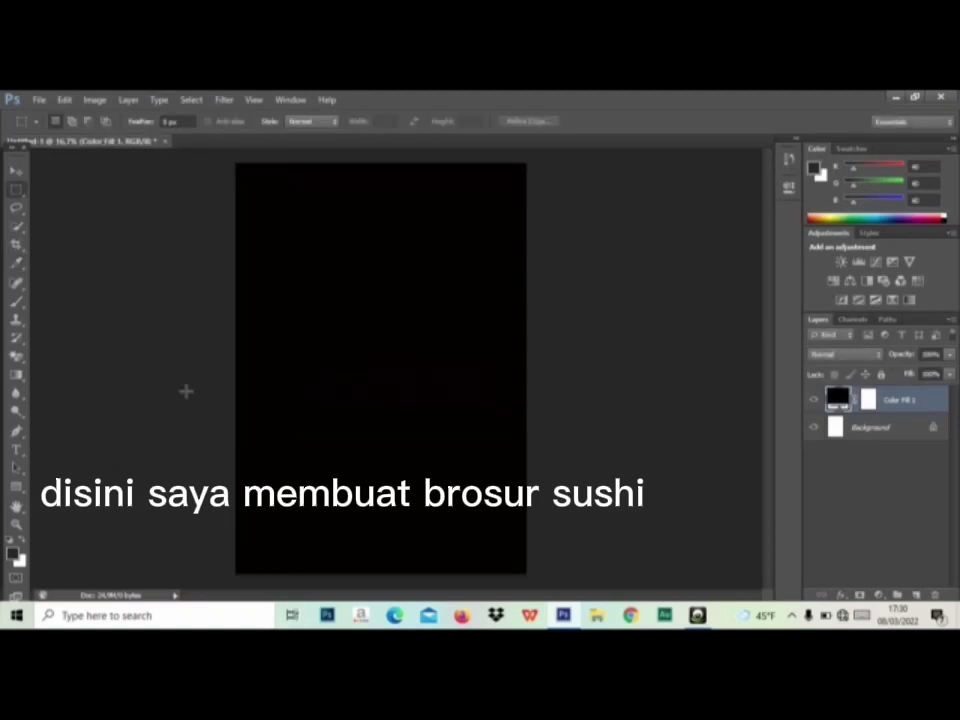
left_click(16, 438)
left_click(68, 121)
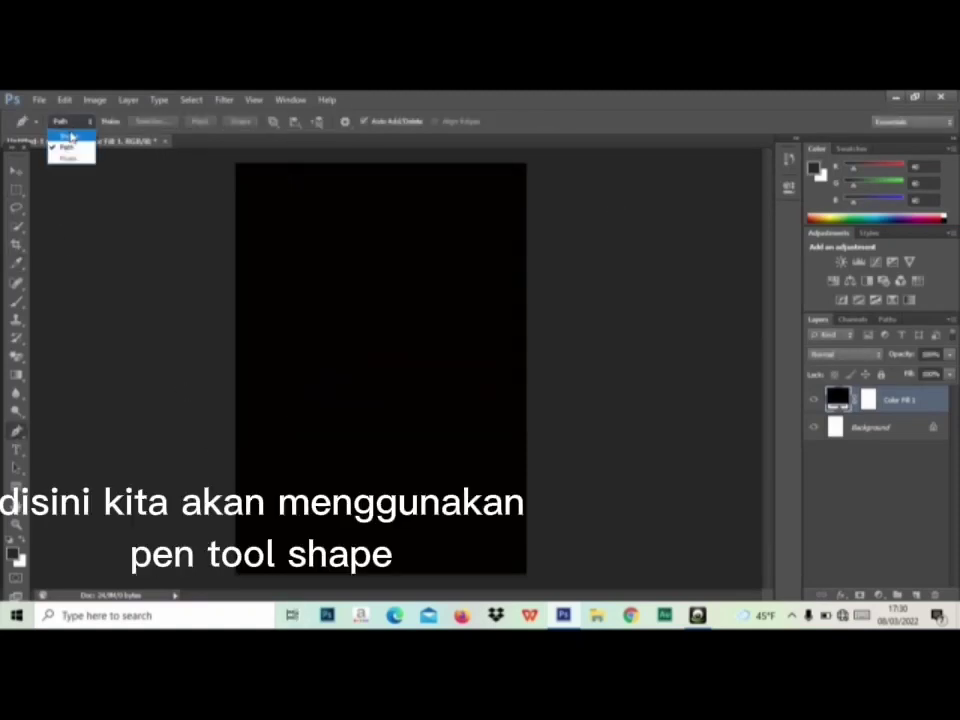
Give new shapes an orange fill with no stroke, anchoring at the page's bottom-left corner.
left_click(127, 121)
left_click(71, 234)
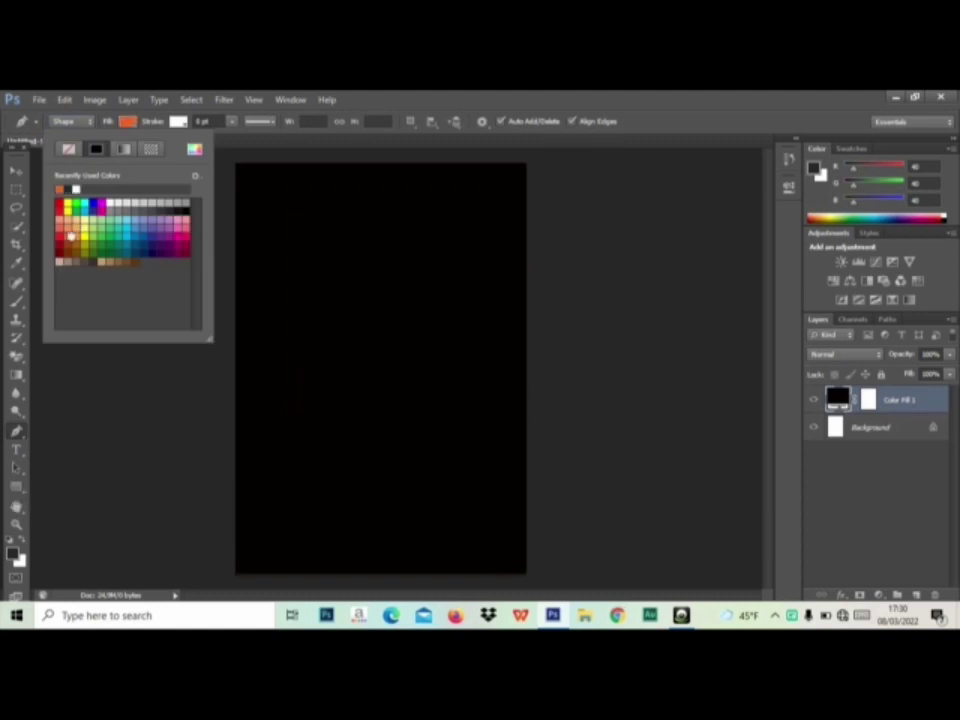
left_click(68, 148)
left_click(176, 384)
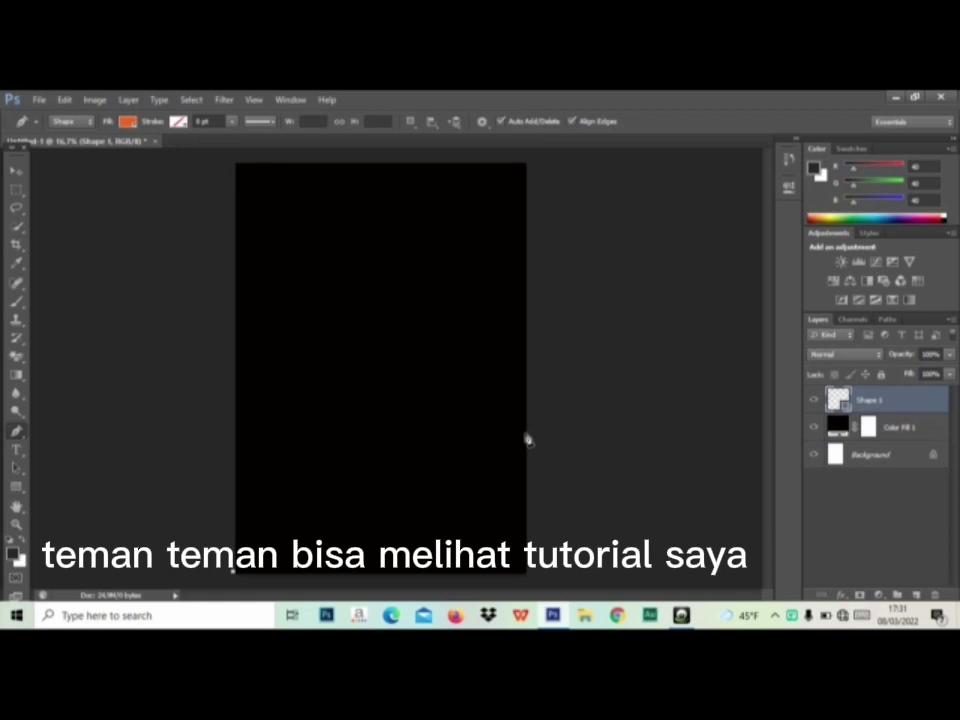
Draw a curved wedge up the right edge to the bottom-right corner, keeping its fill orange.
left_click_drag(525, 434, 525, 373)
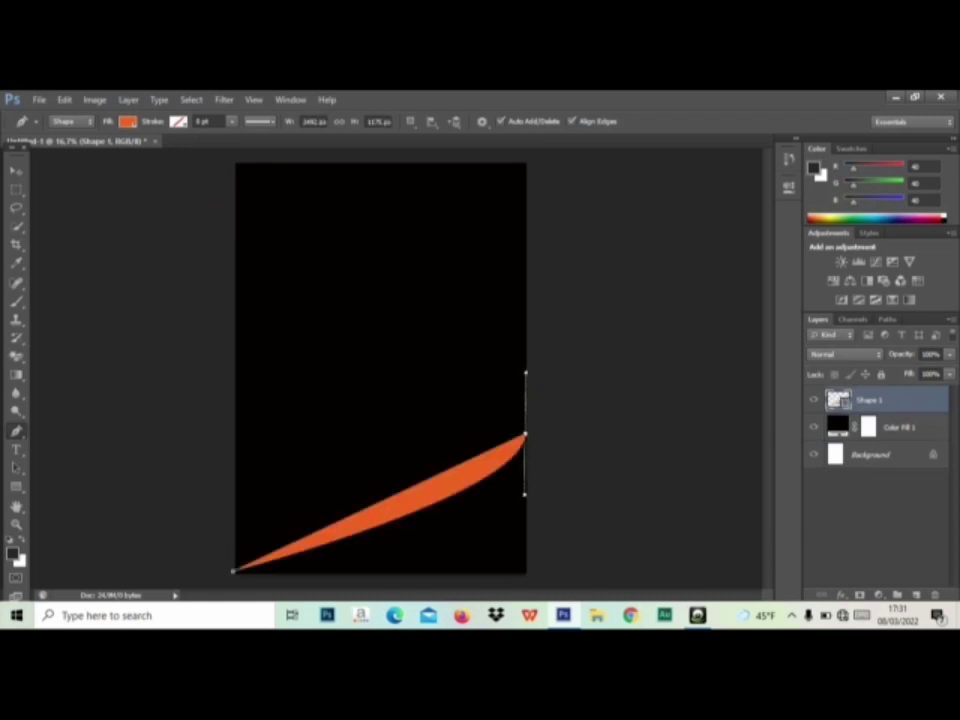
left_click(527, 574)
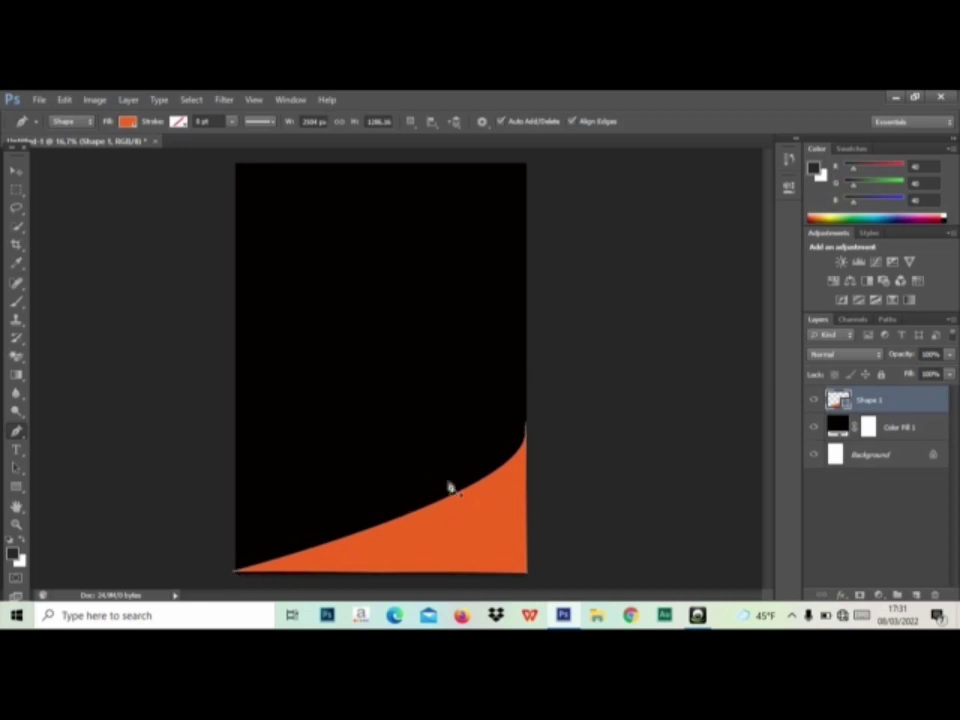
left_click(128, 121)
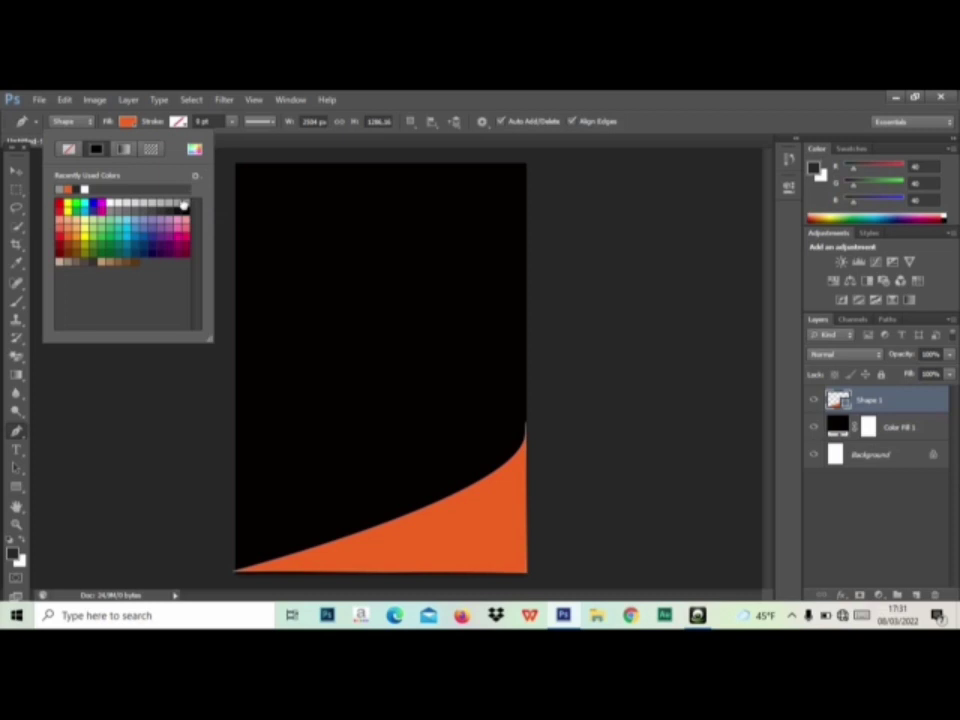
left_click(185, 206)
left_click(70, 238)
left_click(15, 173)
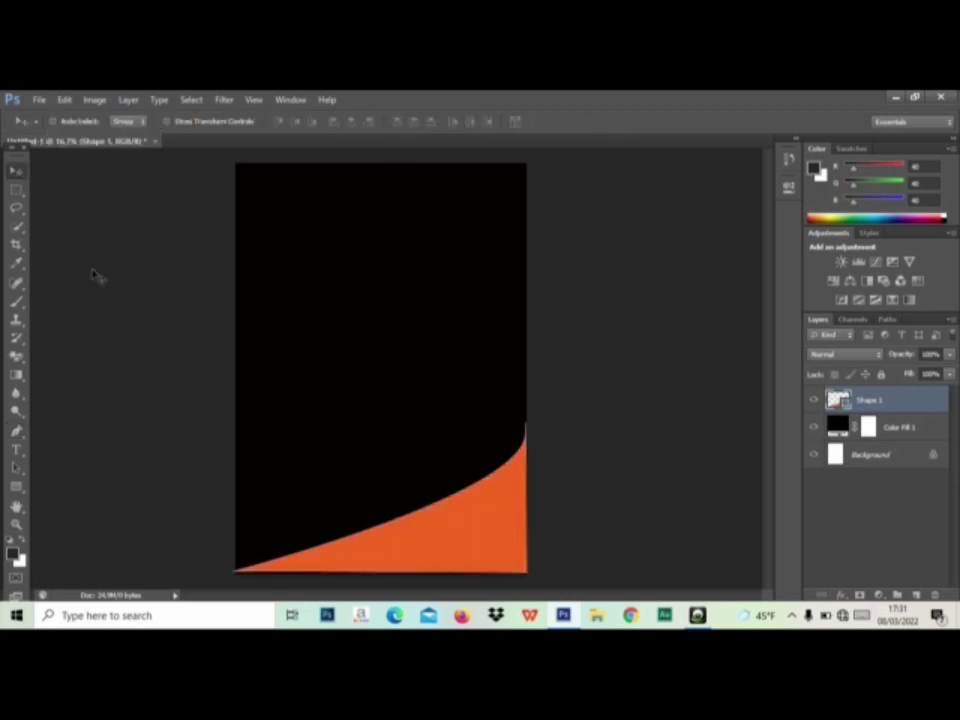
With the Ellipse tool, set the fill and outline colours and draw an orange circle on the left edge.
right_click(16, 487)
left_click(62, 514)
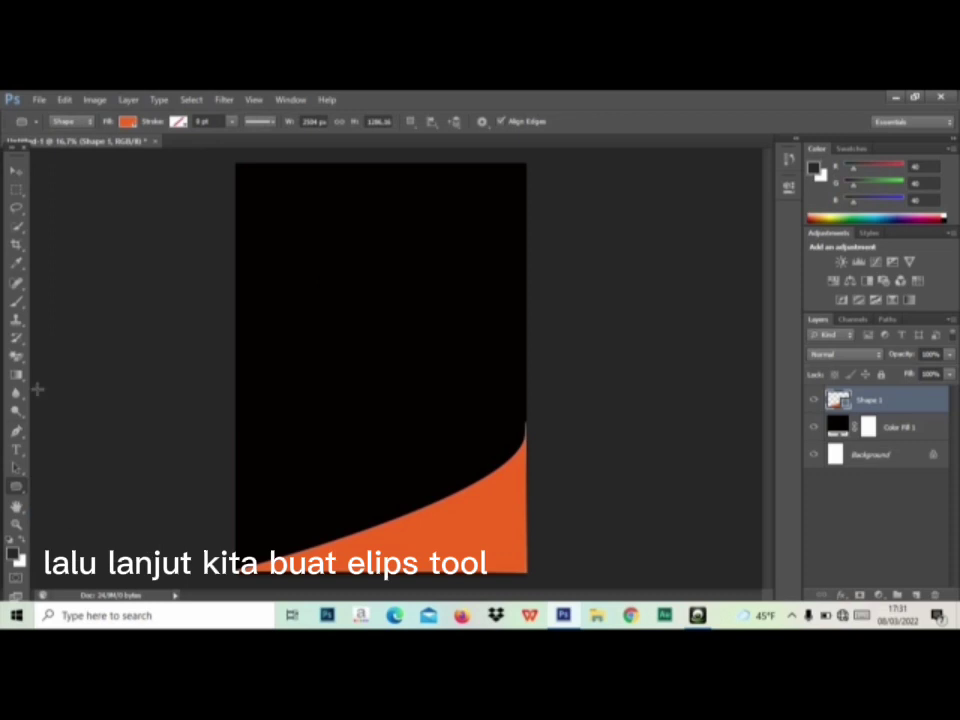
left_click(127, 121)
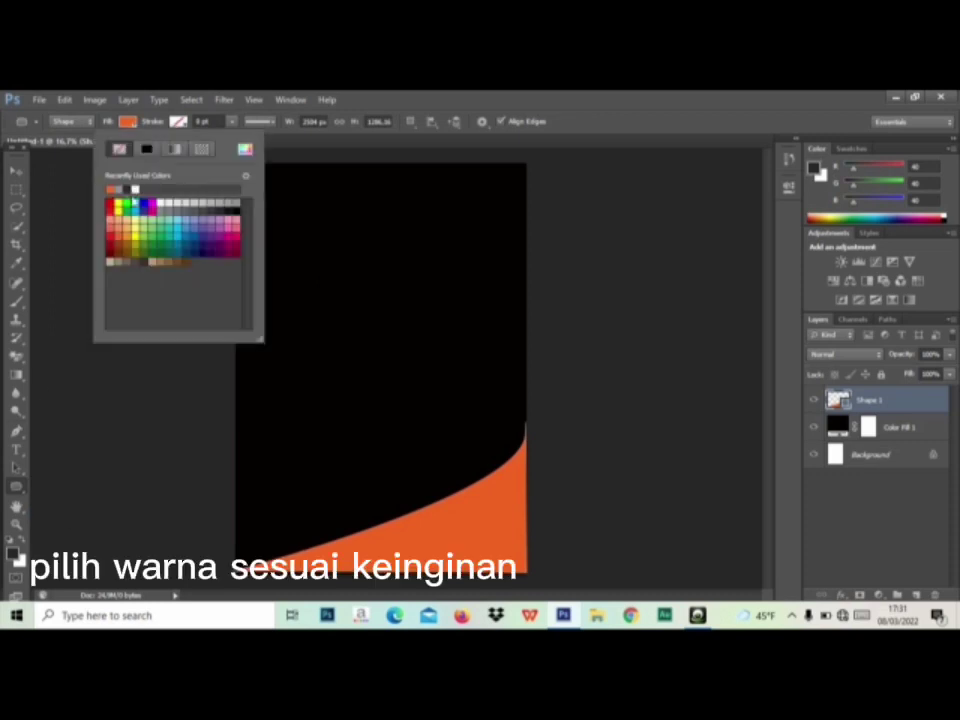
left_click(134, 187)
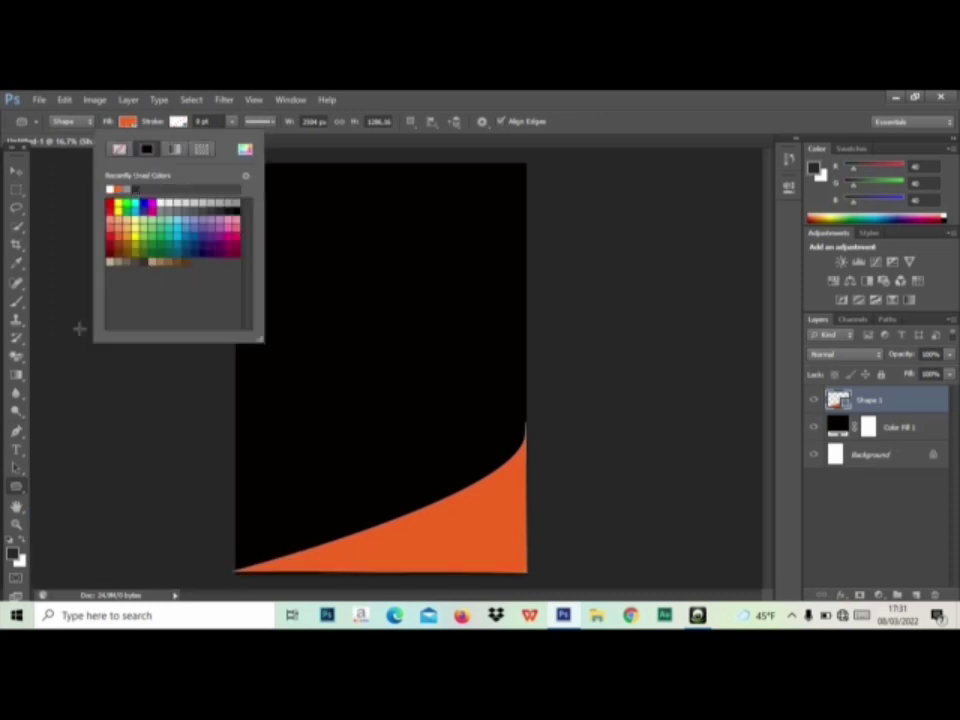
left_click(218, 296)
left_click(634, 247)
left_click(234, 372)
left_click(113, 347)
left_click(435, 304)
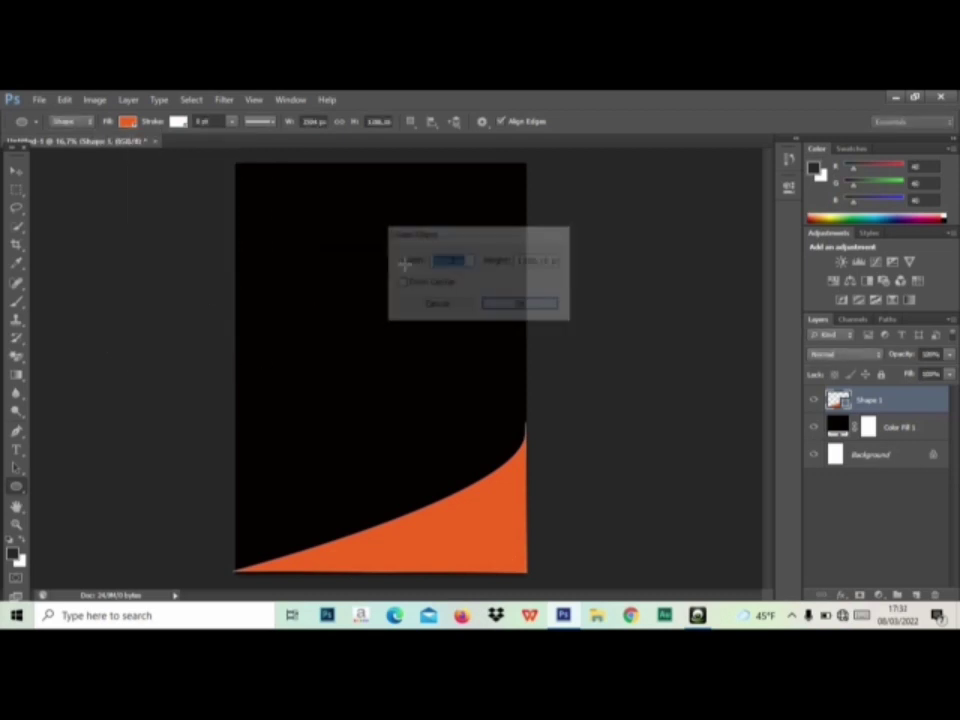
left_click_drag(214, 310, 318, 461)
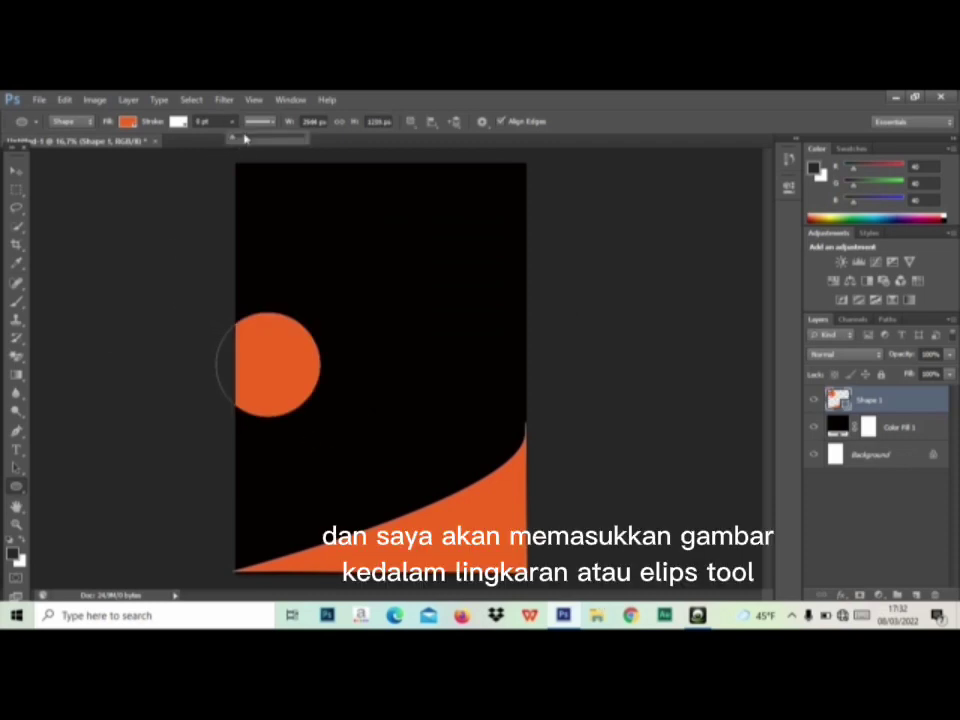
Drag the rumput_laut sushi photo from Downloads onto the circle and enlarge it.
key("super+e")
left_click_drag(240, 285, 620, 508)
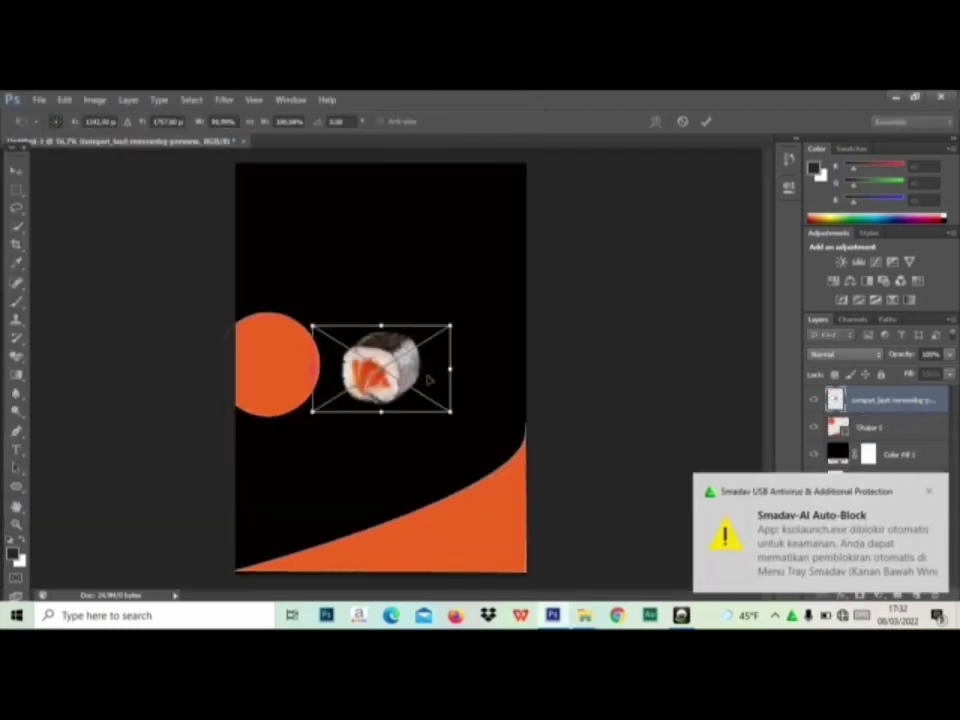
mouse_move(428, 380)
left_mouse_down()
mouse_move(309, 359)
mouse_move(364, 467)
left_mouse_up()
mouse_move(331, 370)
left_mouse_down()
mouse_move(310, 370)
mouse_move(305, 408)
left_mouse_up()
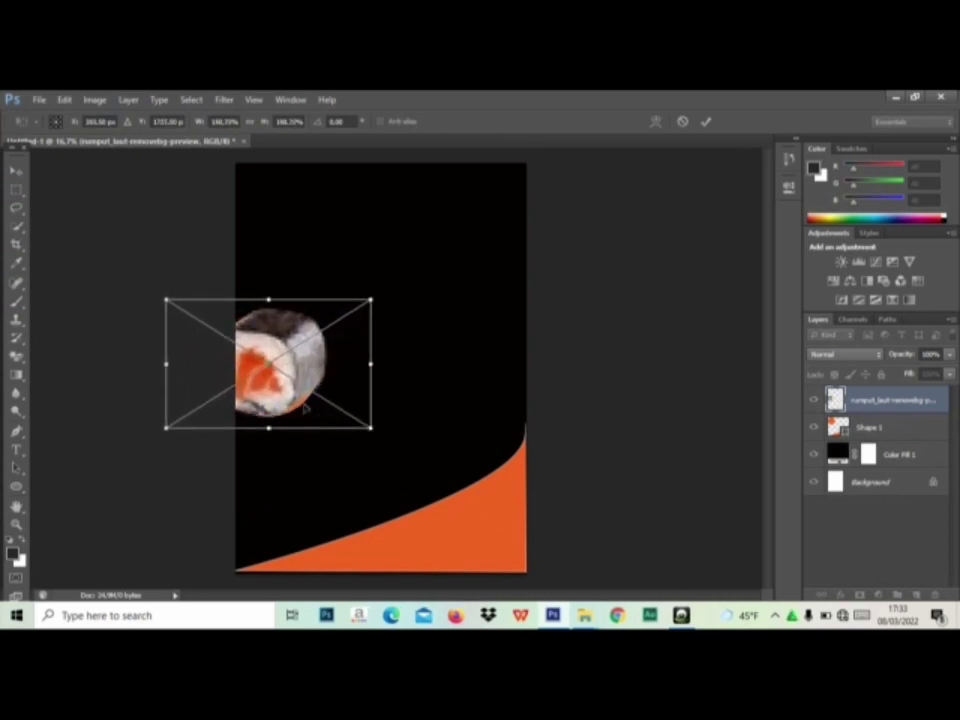
Commit the sushi photo, clip it inside the circle, and shift it slightly left.
left_click(706, 121)
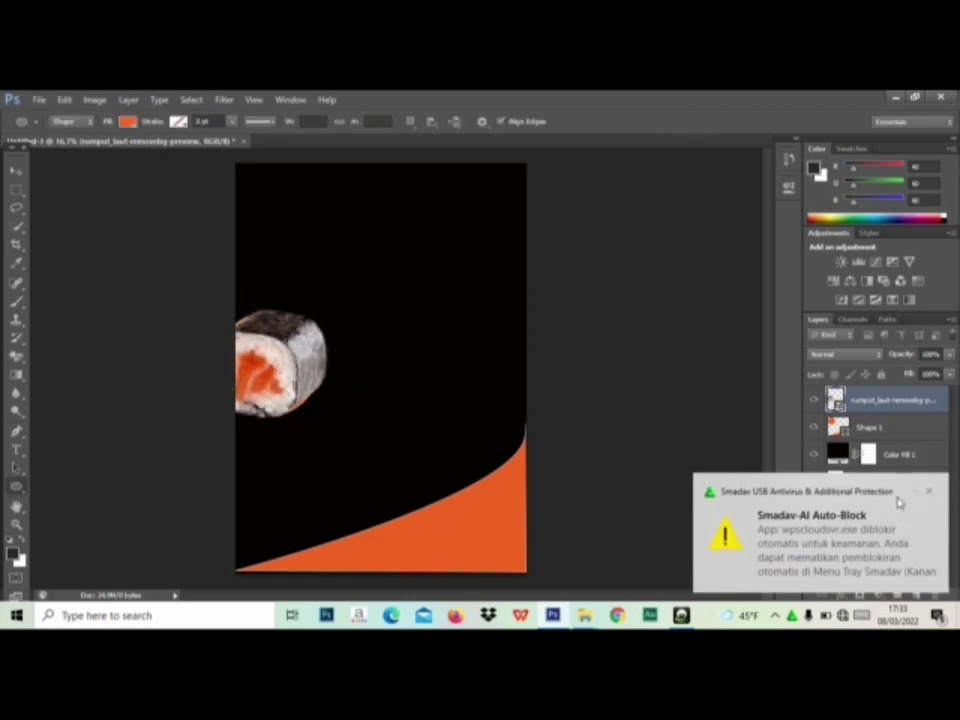
right_click(880, 400)
left_click(669, 358)
right_click(904, 400)
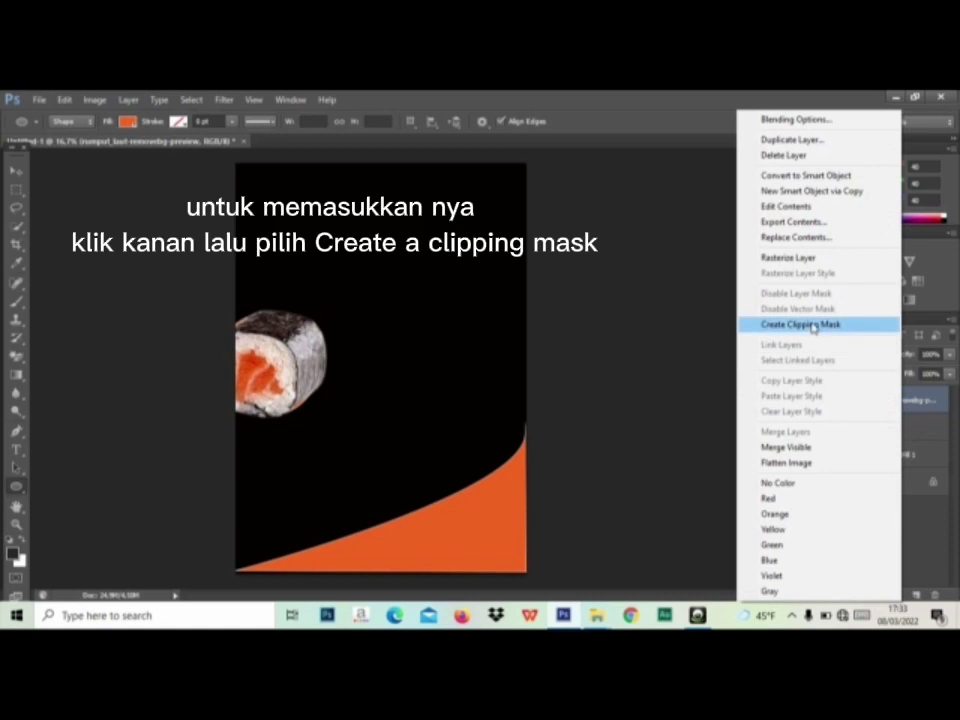
left_click(765, 325)
key("ctrl+t")
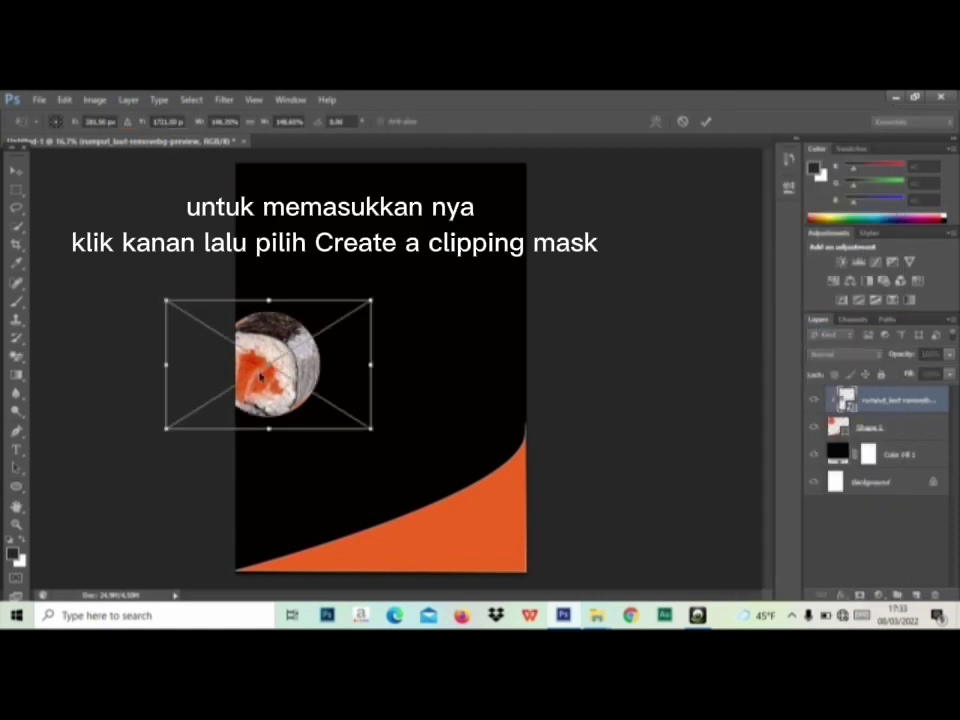
left_click_drag(254, 346, 252, 346)
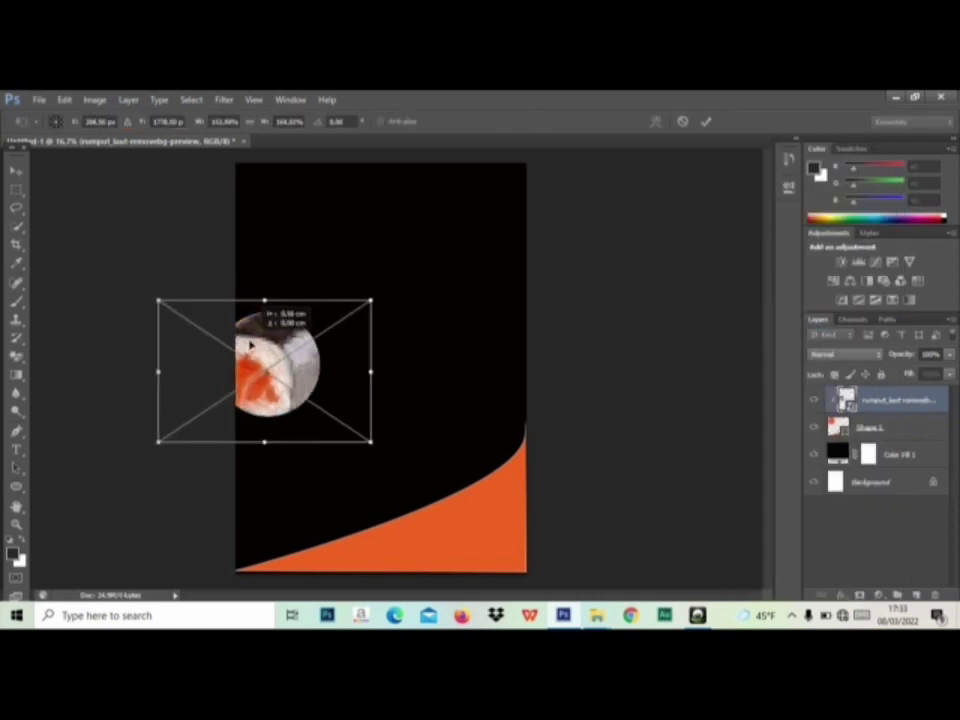
left_click(708, 122)
mouse_move(596, 615)
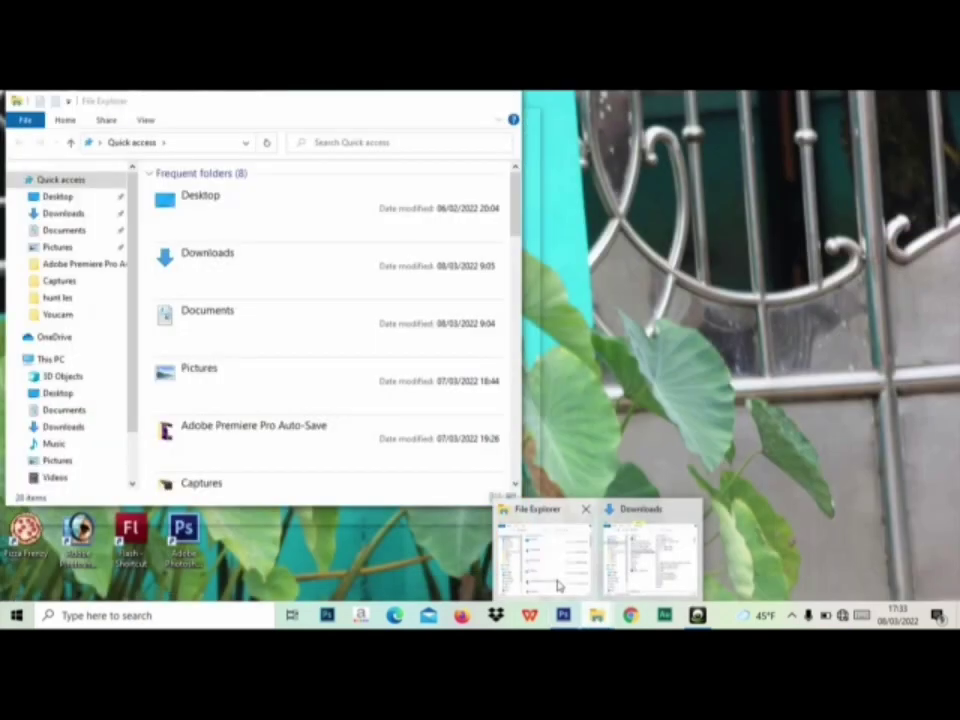
Select the tempura-removebg-preview photo in the Downloads folder.
left_click(558, 585)
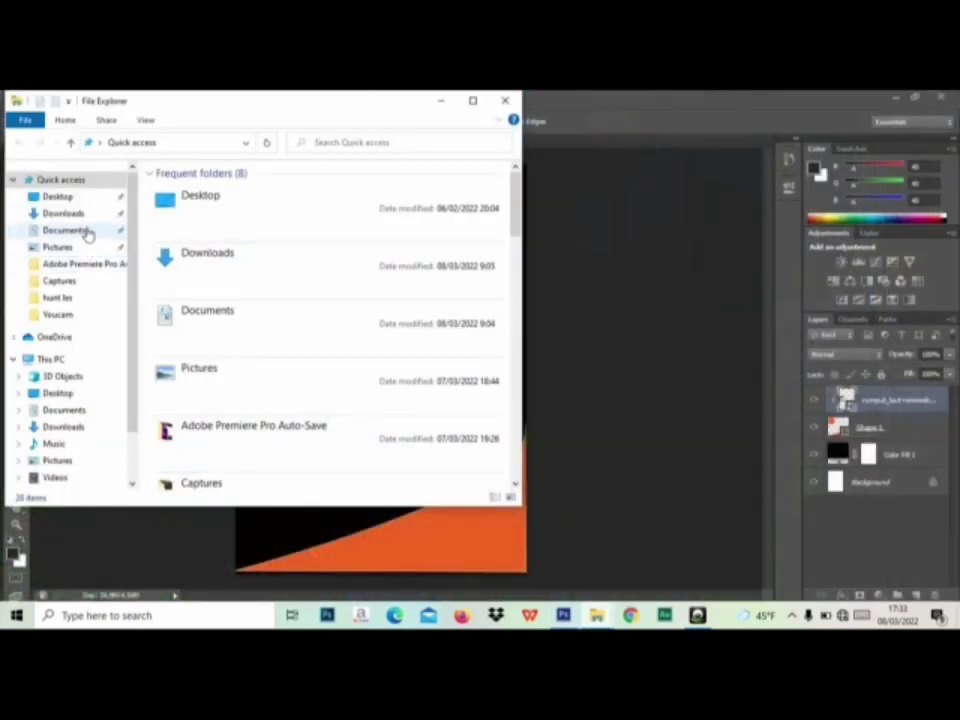
left_click(85, 214)
left_click(208, 252)
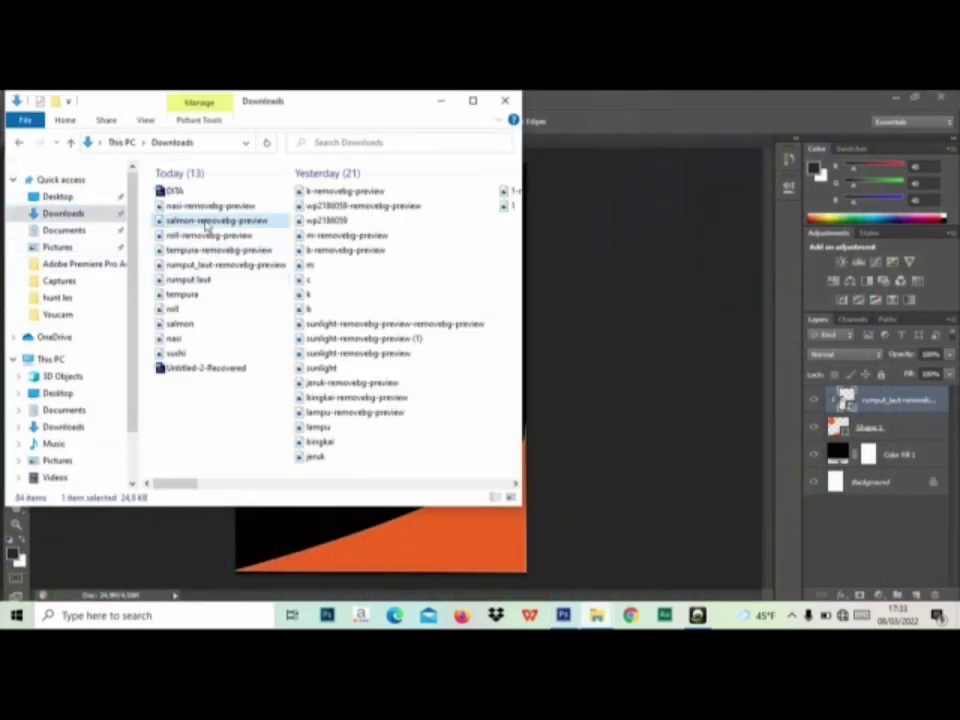
Place the tempura photo, shrink it, and position it below the first sushi.
left_click_drag(208, 252, 418, 368)
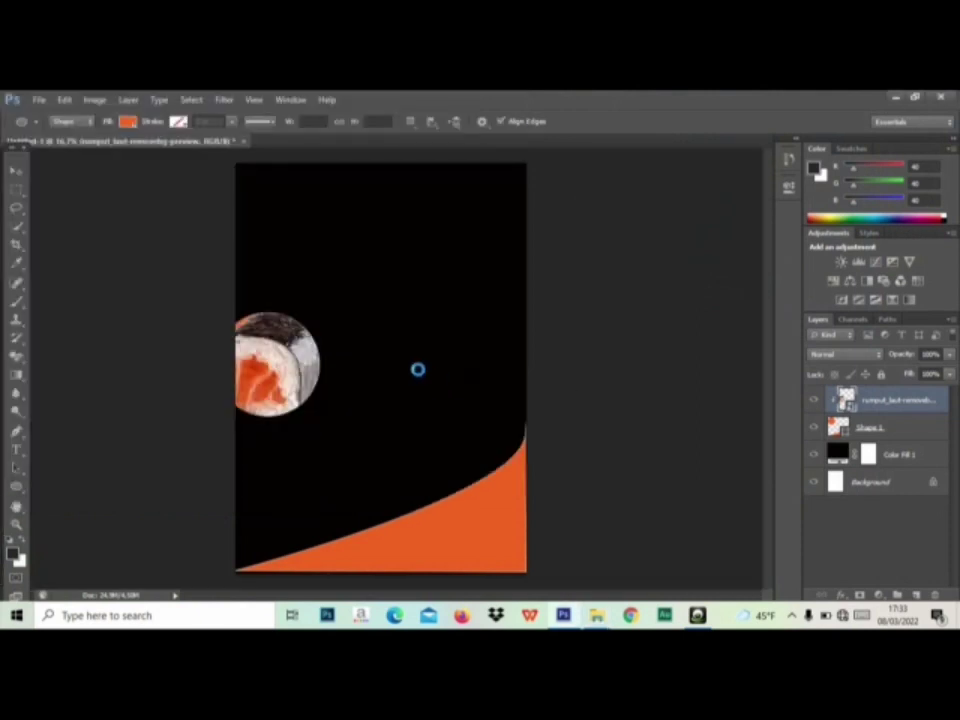
left_click_drag(526, 457, 450, 410)
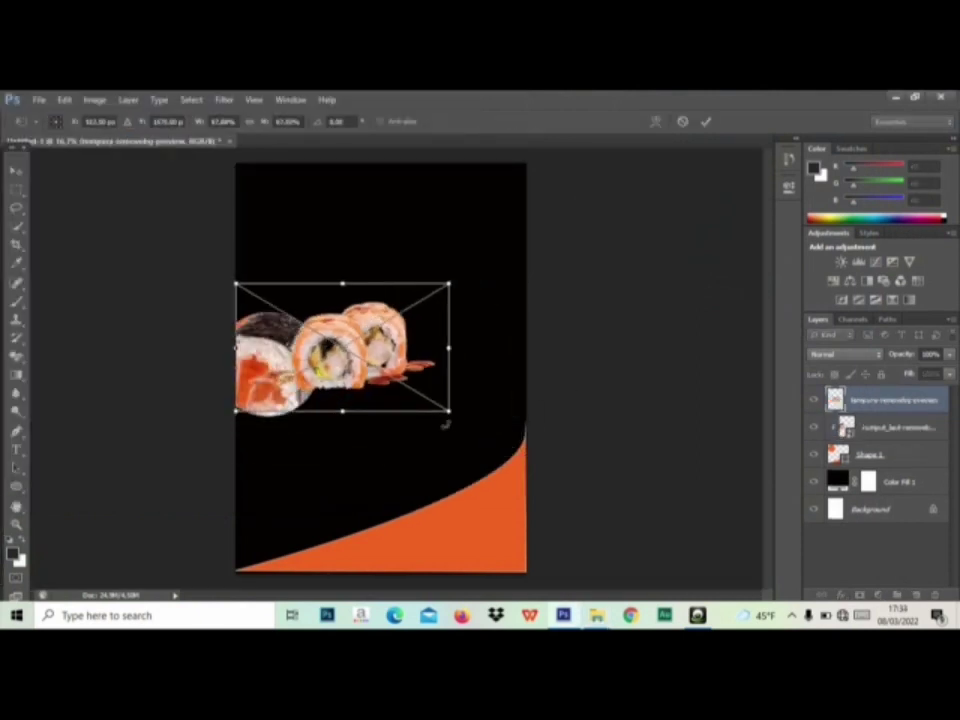
left_click_drag(382, 373, 354, 440)
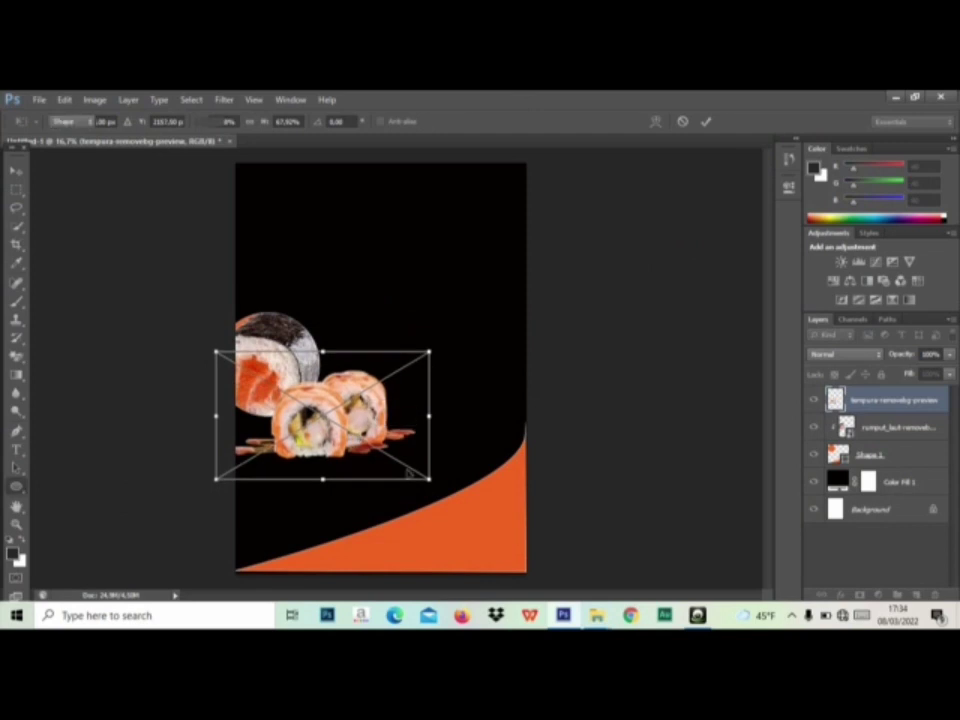
key("Return")
key("u")
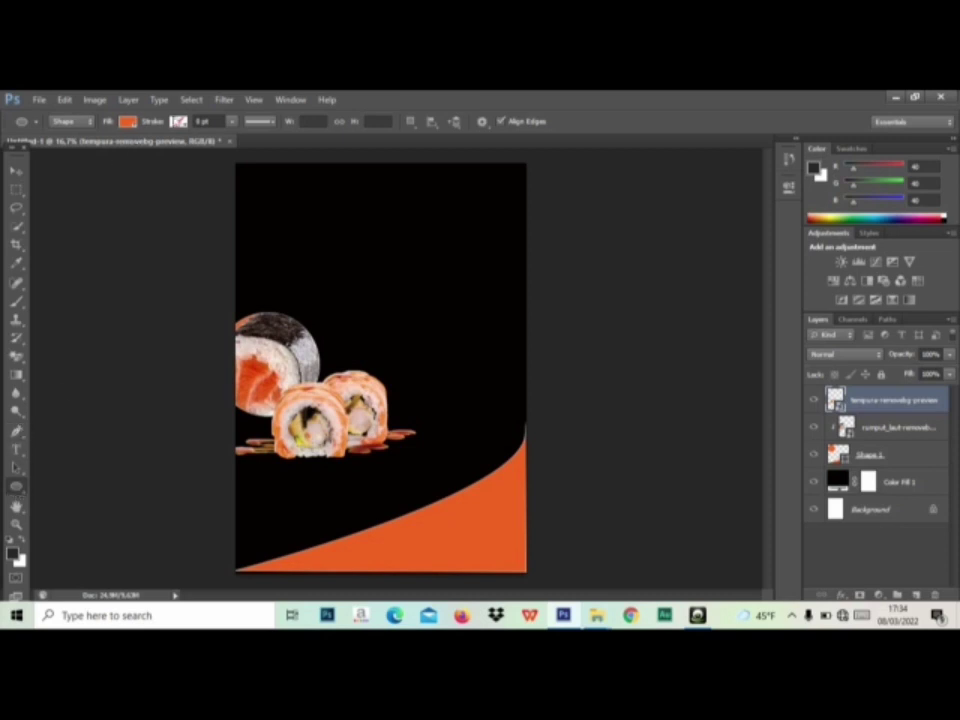
Set a white outline and draw an orange circle right of the sushi.
left_click(178, 121)
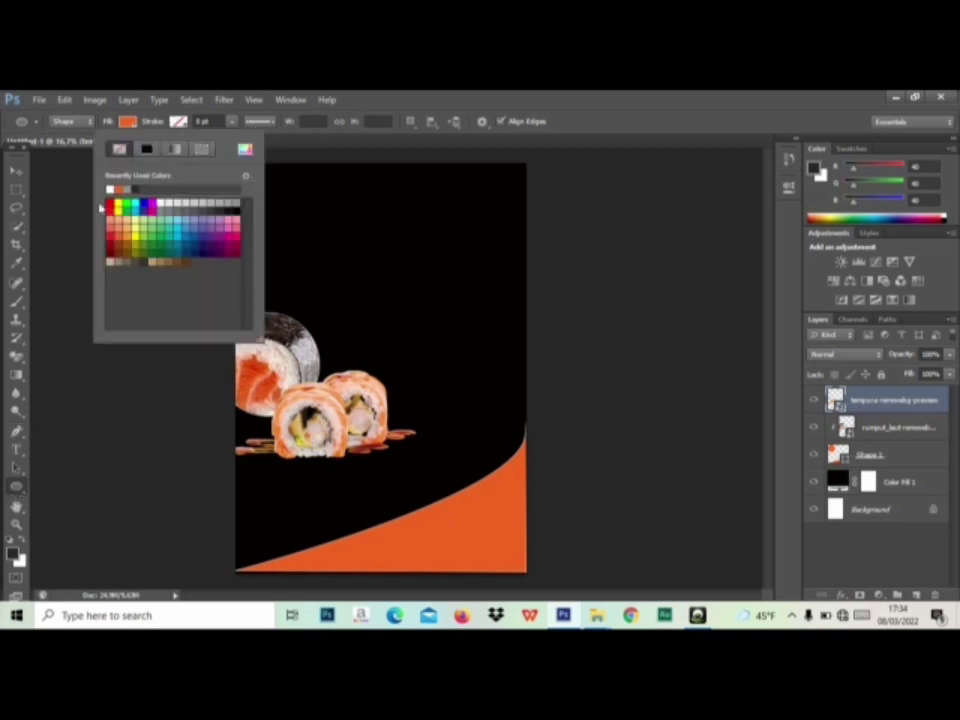
left_click(232, 123)
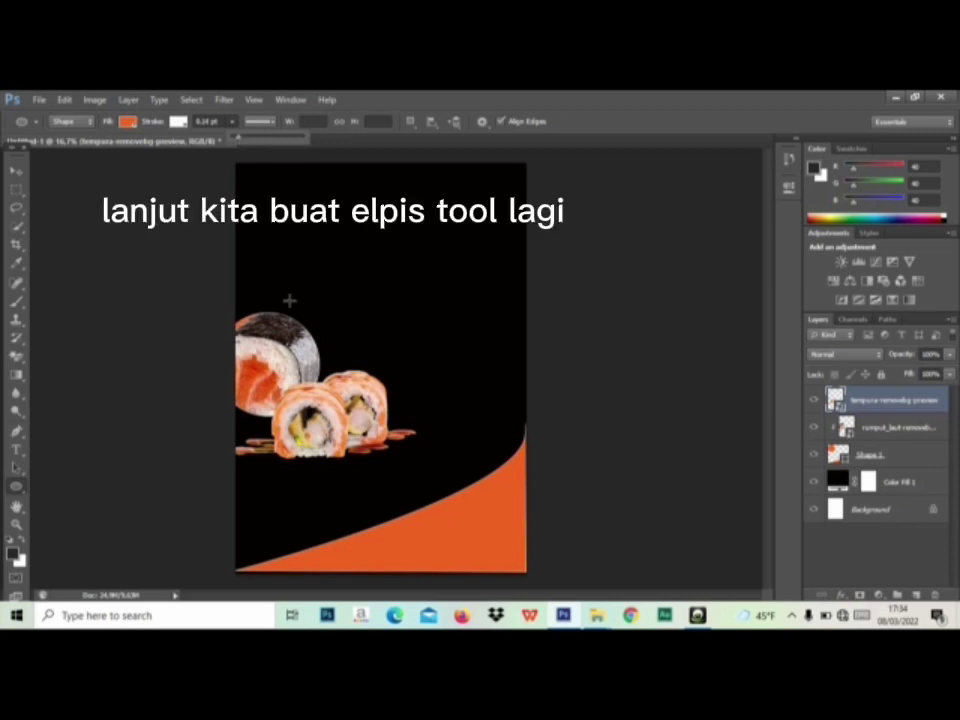
left_click_drag(291, 301, 410, 385)
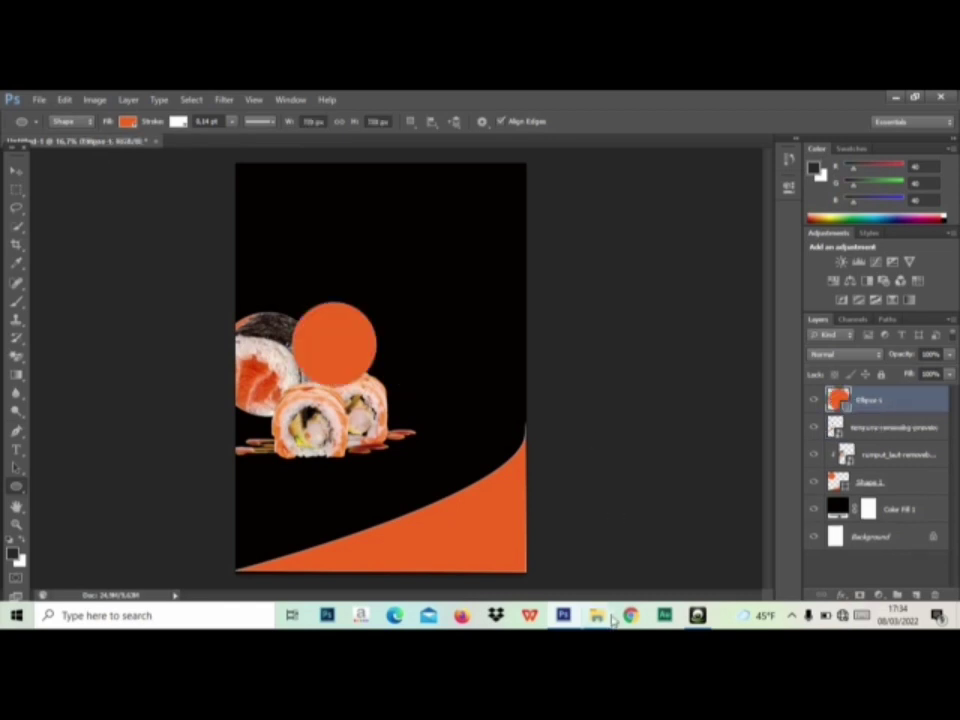
mouse_move(596, 615)
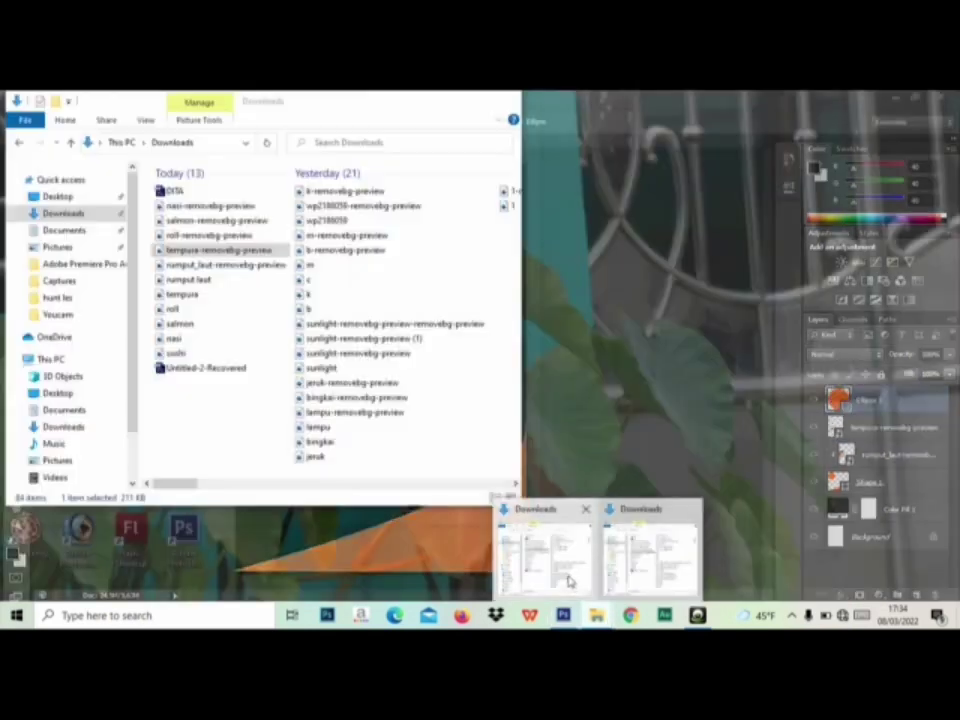
Drag the roll-removebg-preview photo from Downloads over the new circle.
left_click(568, 581)
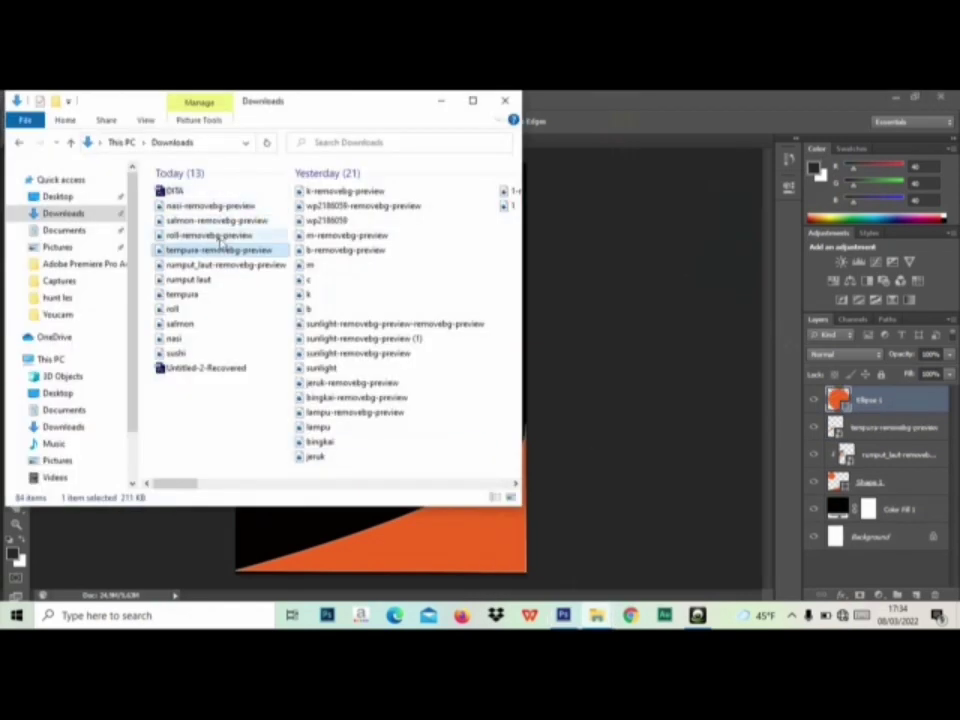
mouse_move(228, 237)
left_mouse_down()
mouse_move(619, 399)
mouse_move(407, 460)
left_mouse_up()
left_click_drag(395, 365, 312, 337)
Enlarge the roll photo to about 123% over the circle and clip it inside it.
left_click_drag(400, 385, 430, 407)
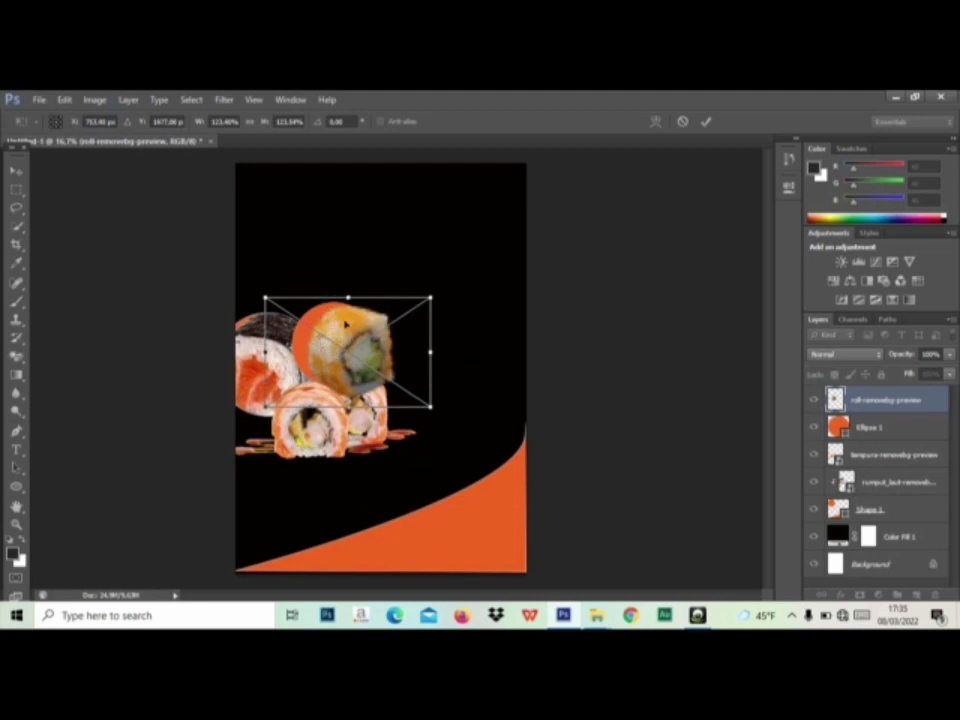
left_click_drag(346, 325, 332, 319)
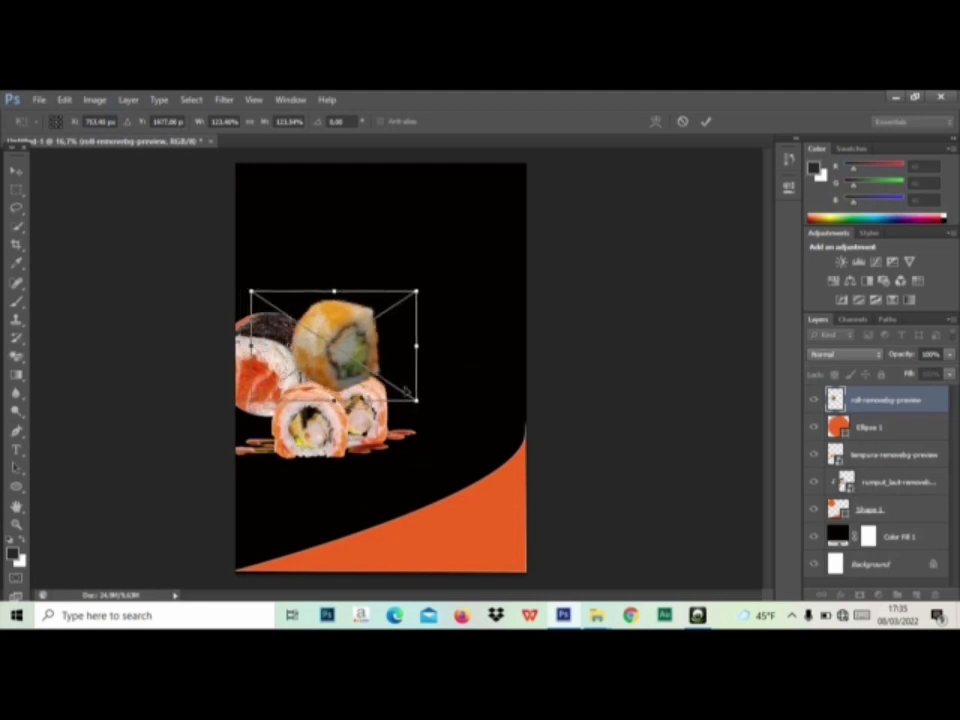
left_click_drag(418, 401, 418, 406)
mouse_move(340, 350)
left_mouse_down()
mouse_move(321, 343)
mouse_move(340, 350)
left_mouse_up()
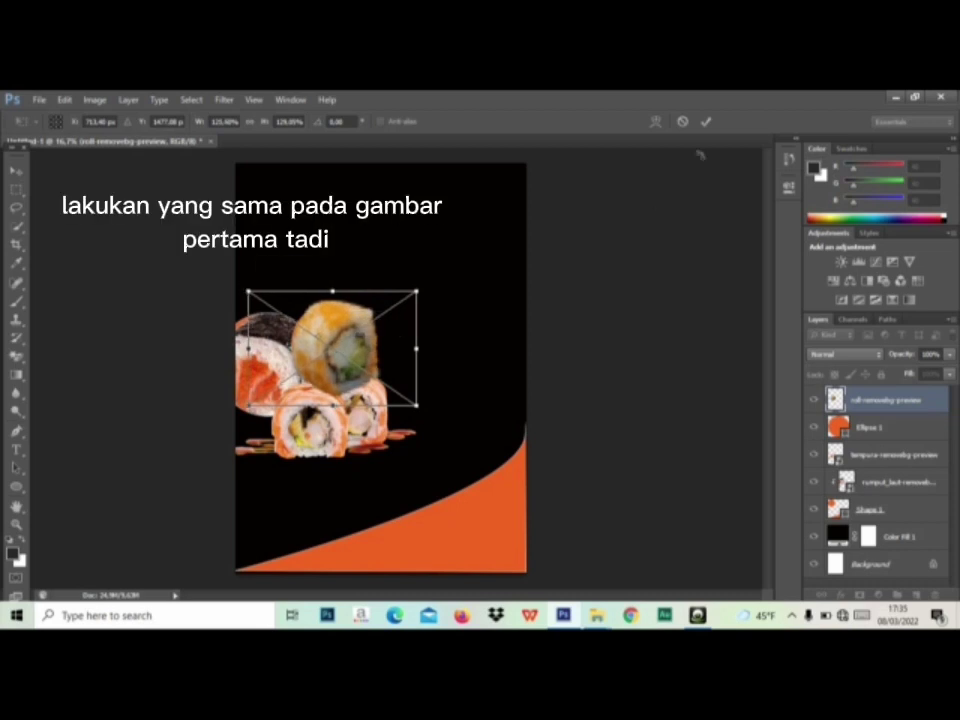
left_click(706, 121)
right_click(842, 399)
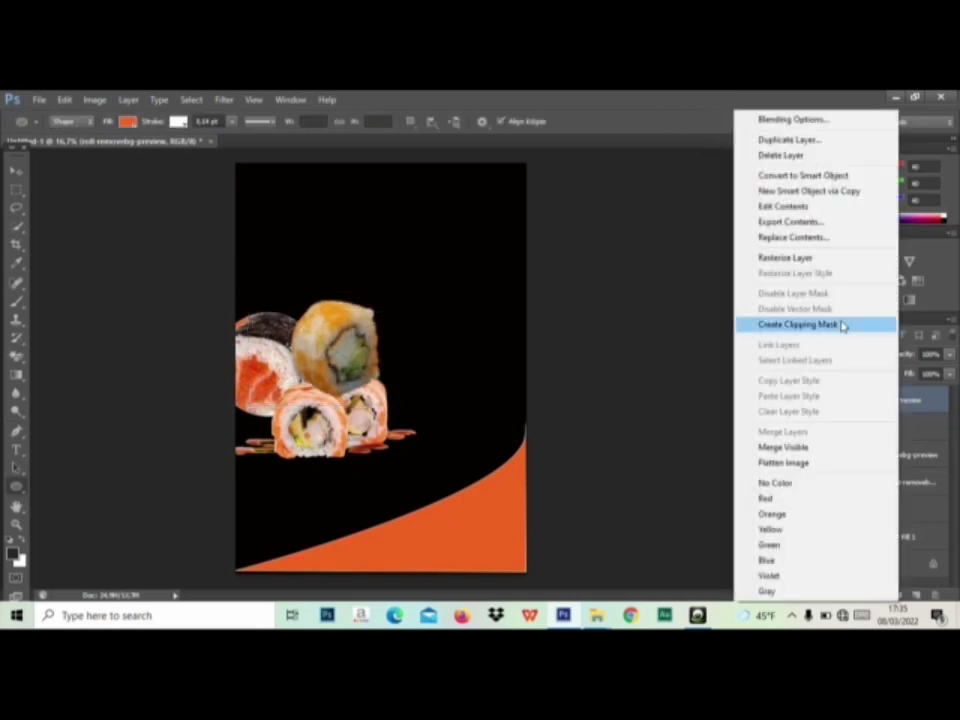
left_click(842, 324)
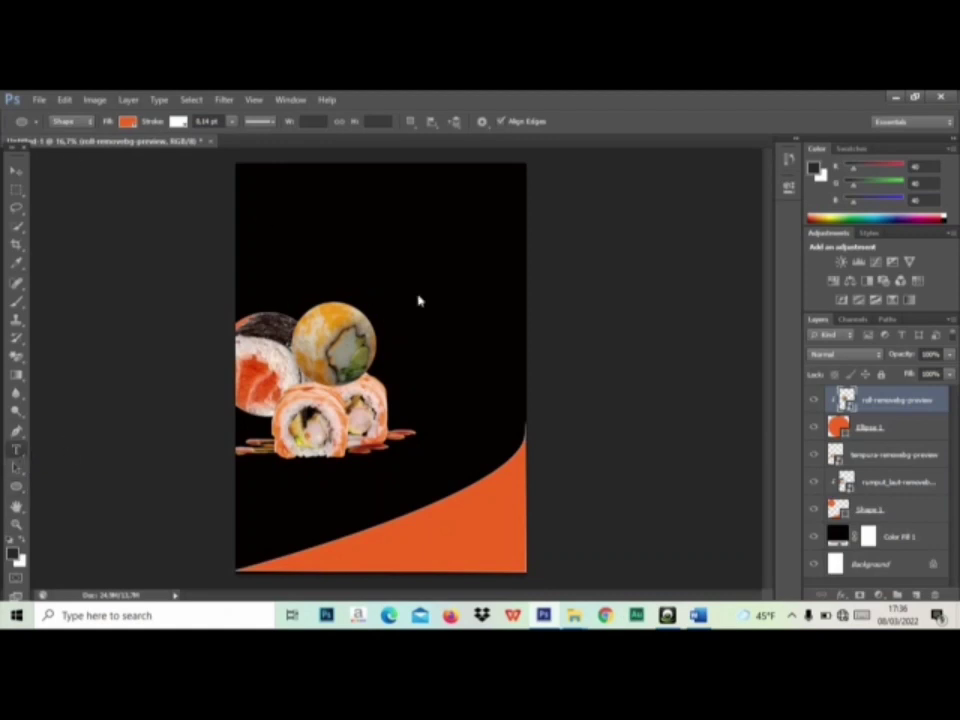
Draw a text box near the top right, set in Stencil at 48 pt.
key("t")
left_click_drag(353, 237, 530, 294)
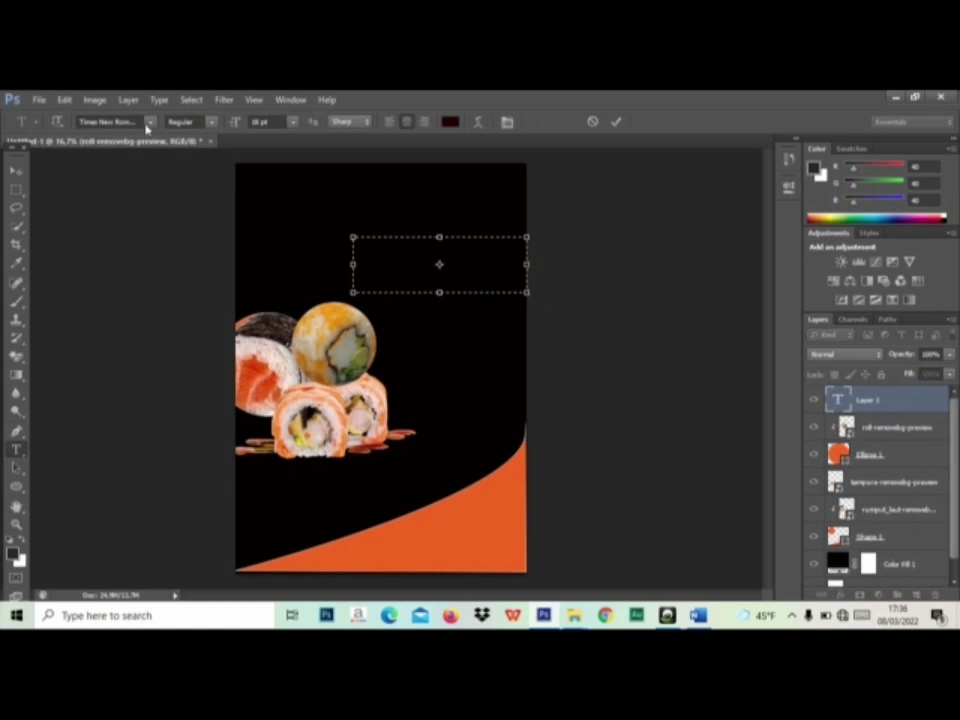
left_click(149, 122)
scroll(196, 338, "up", 3)
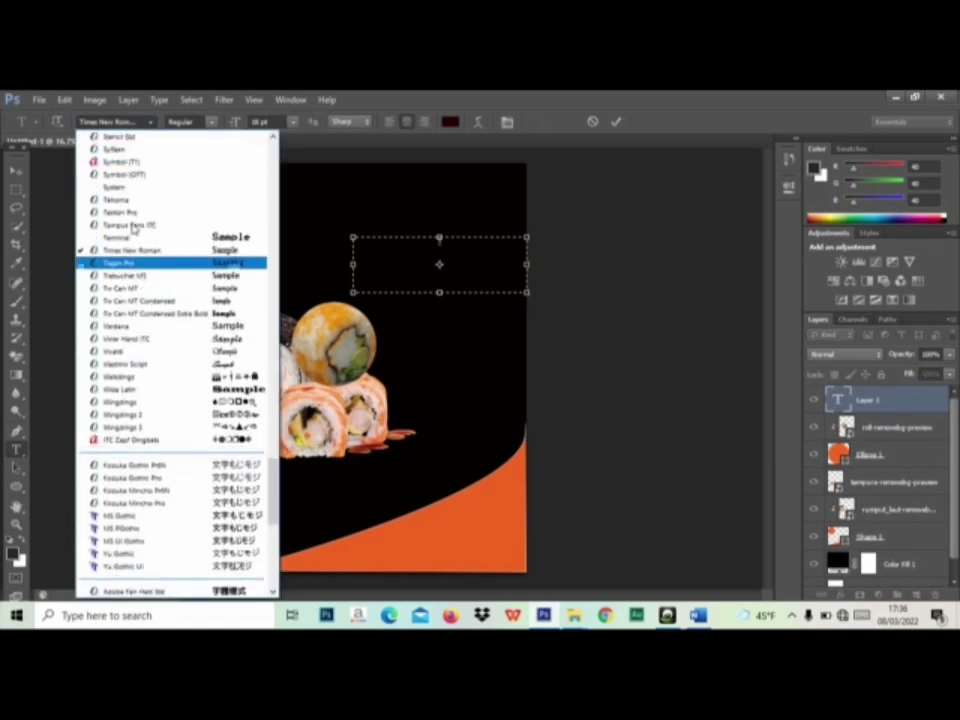
scroll(129, 149, "up", 1)
scroll(129, 149, "up", 1)
left_click(129, 160)
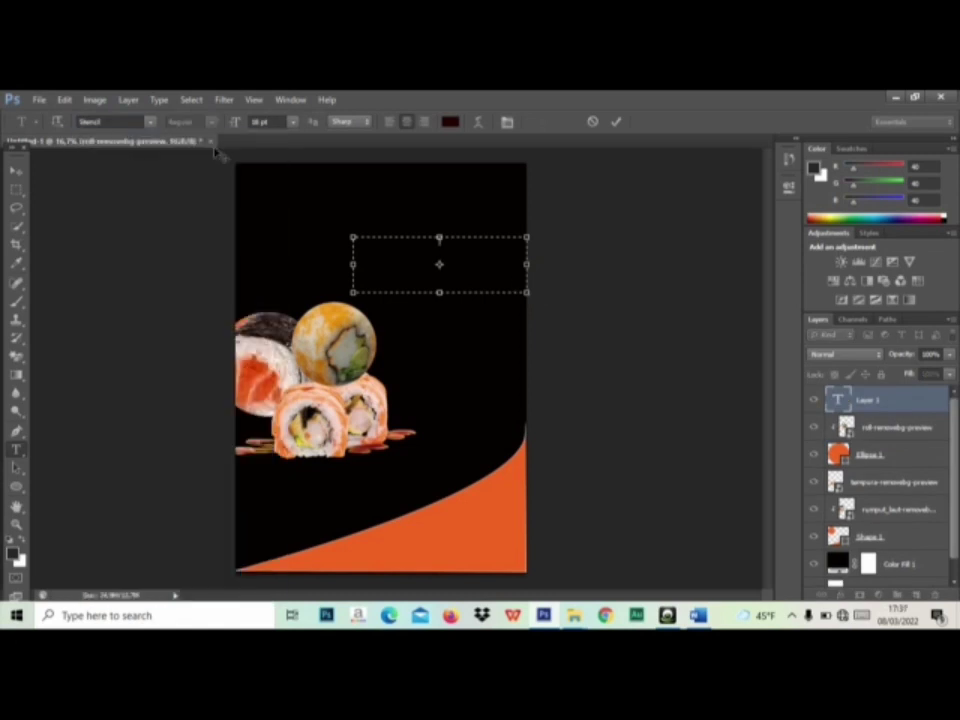
left_click(293, 121)
left_click(283, 313)
left_click(293, 121)
left_click(300, 330)
Colour the text orange sampled from the page and type the DAFTAR MENU headline.
left_click(449, 122)
left_click(499, 518)
left_click(588, 213)
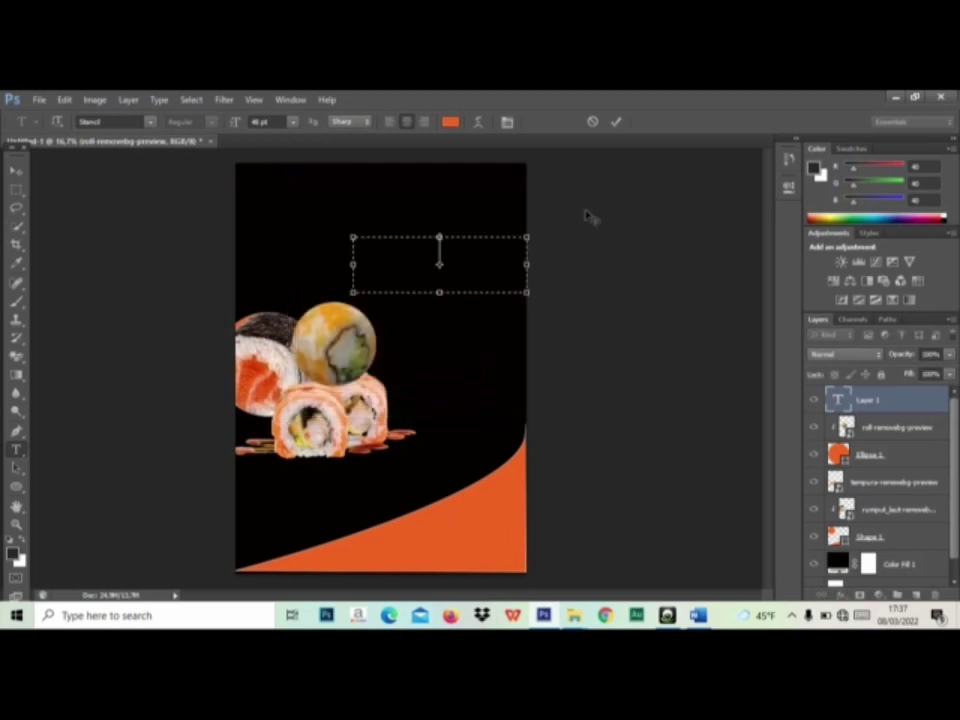
type("DAFTAR M")
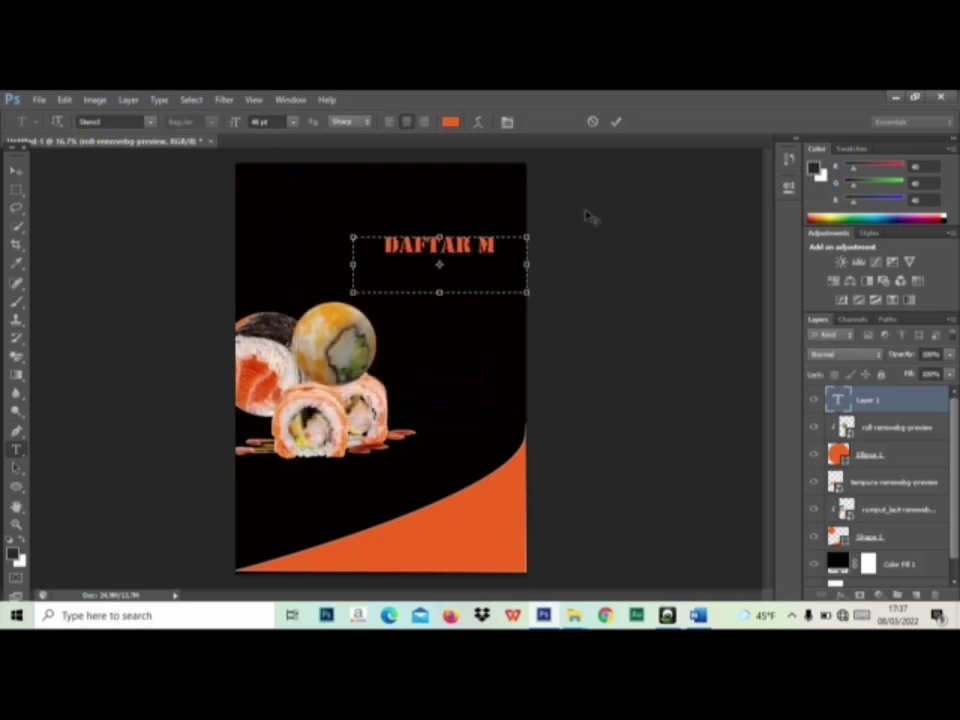
type("ENU")
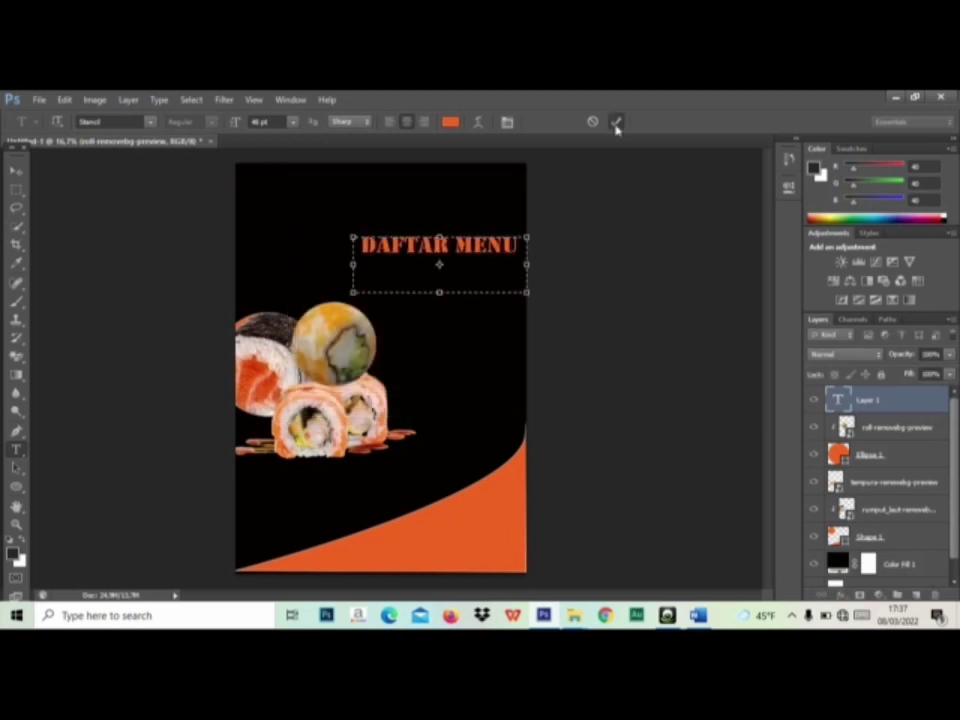
left_click(616, 121)
left_click_drag(343, 267, 533, 441)
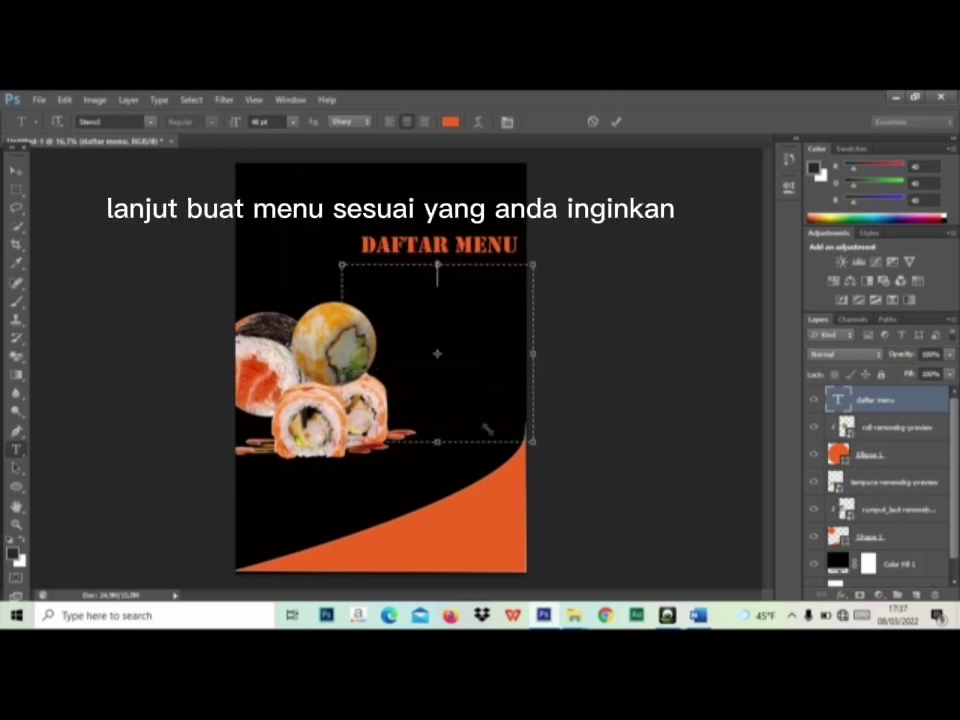
Set the menu text to 30 pt Times New Roman and enter the sushi price list.
left_click(293, 121)
left_click(312, 300)
left_click(145, 121)
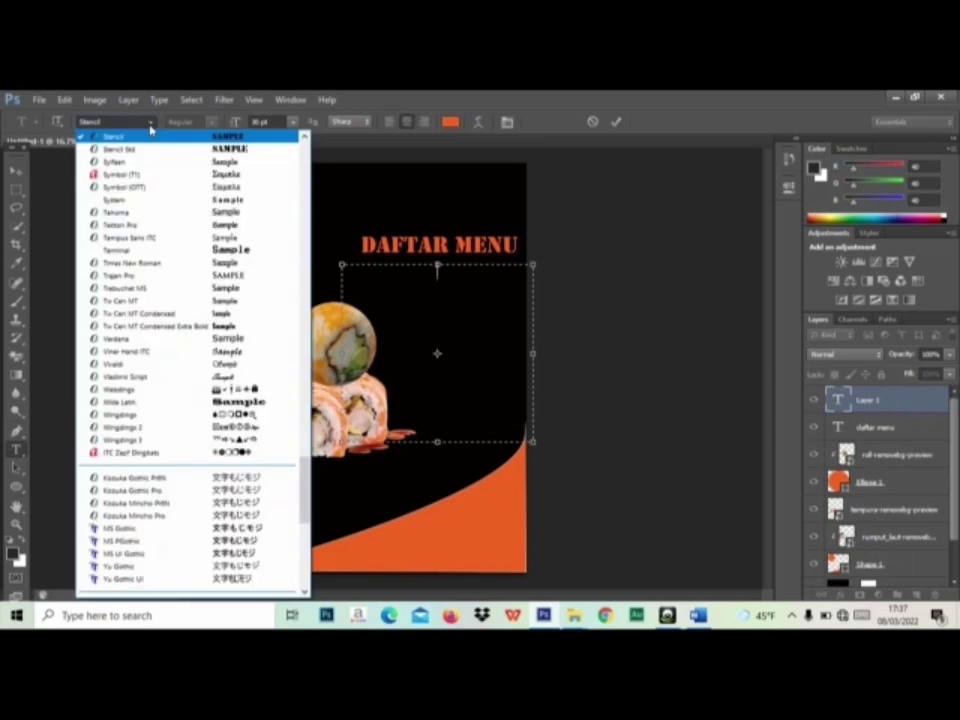
left_click(195, 263)
key("ctrl+v")
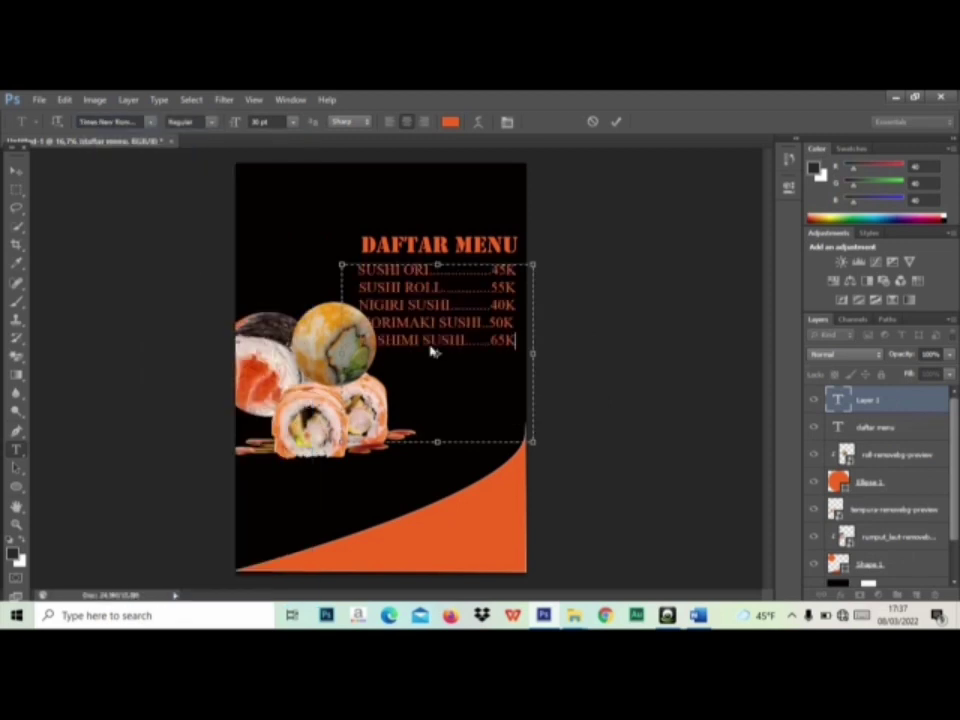
Make all five price-list lines white and stretch the block slightly taller.
left_click_drag(519, 343, 357, 267)
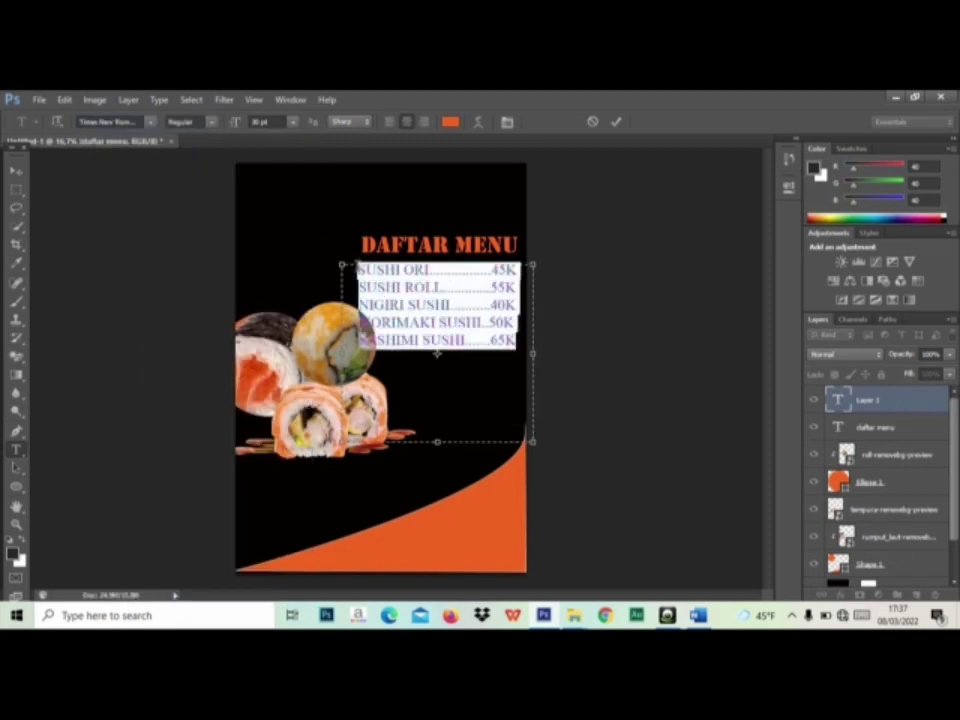
left_click(449, 121)
left_click(297, 220)
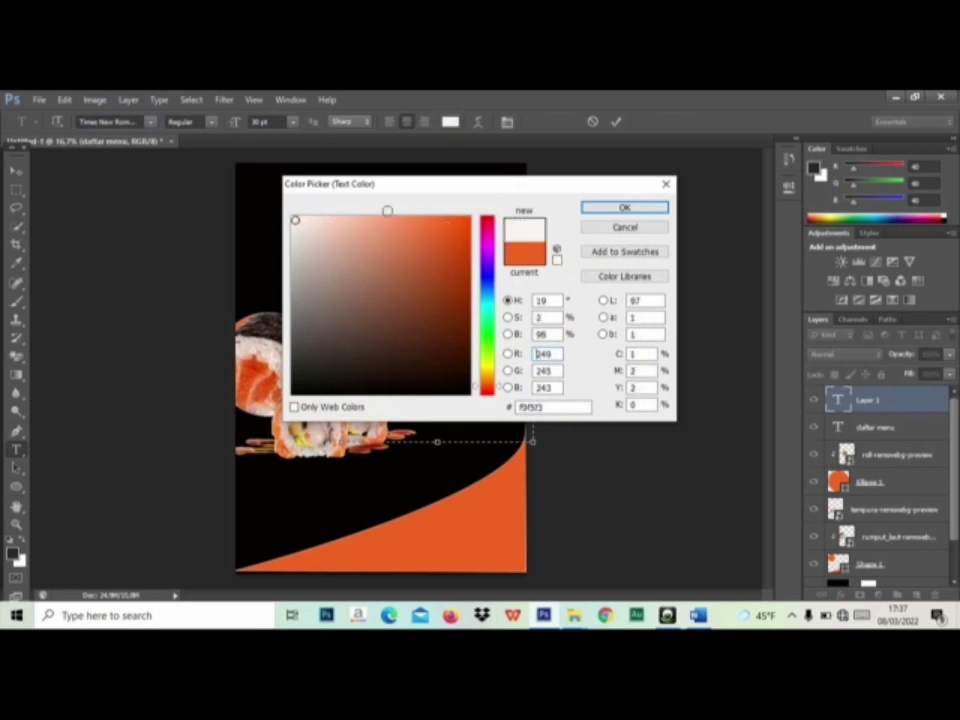
left_click(636, 208)
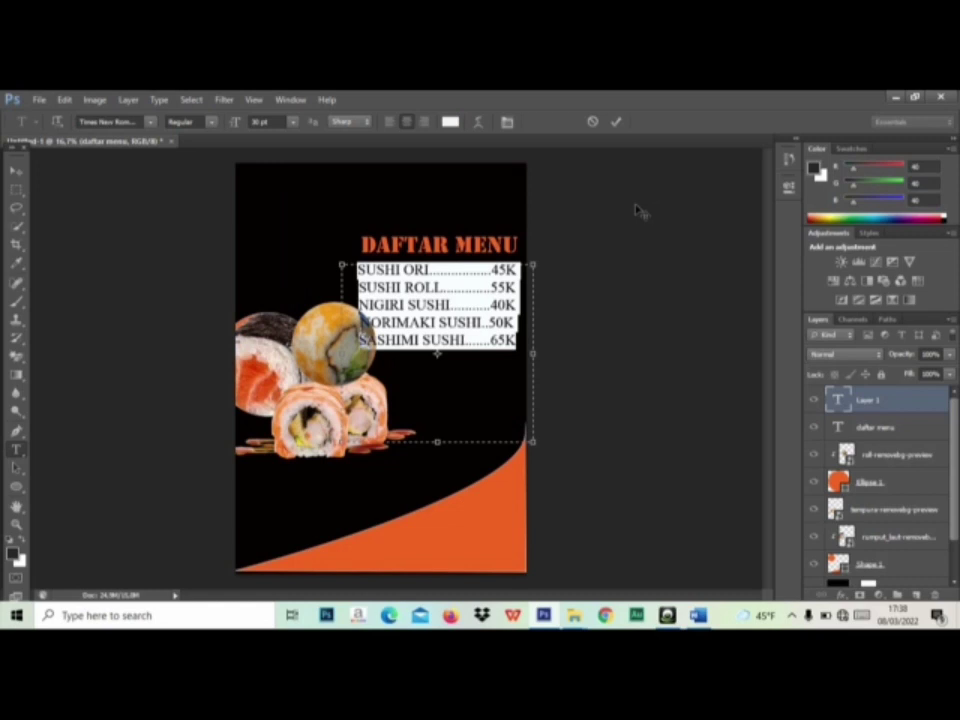
key("ctrl+t")
left_click_drag(533, 441, 518, 522)
key("ctrl+z")
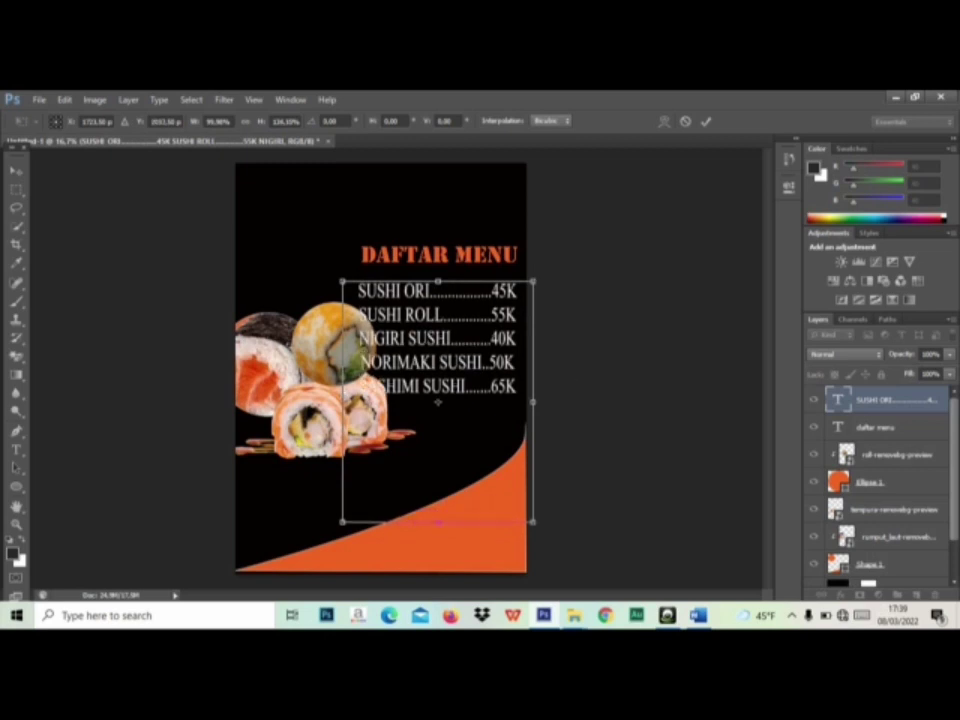
Apply the stretch and move the DAFTAR MENU headline and price list slightly down.
left_click(705, 121)
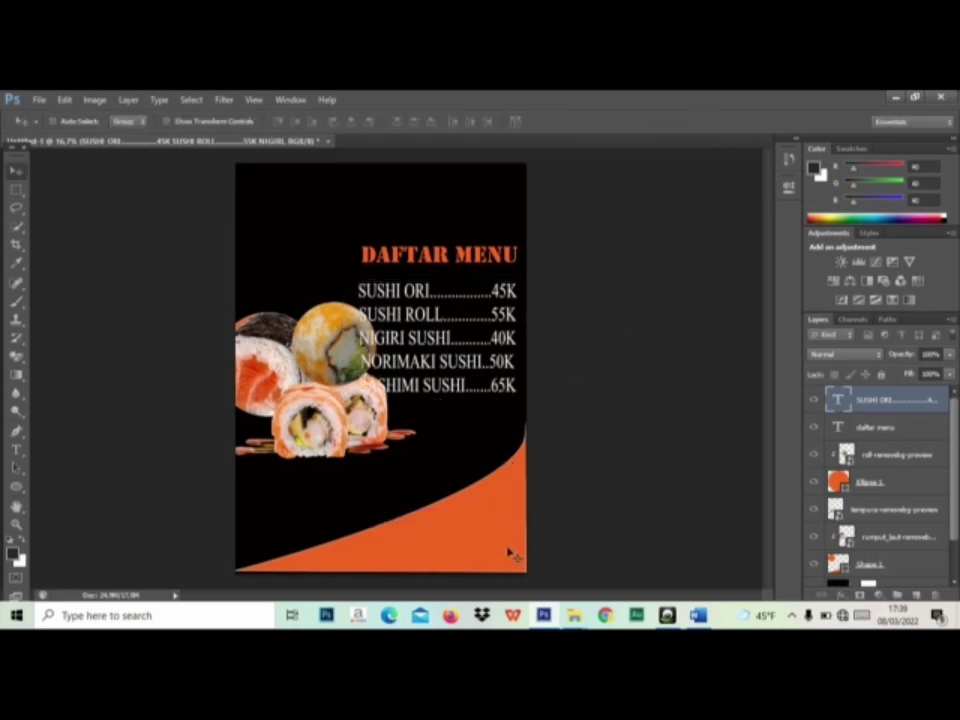
left_click(876, 430)
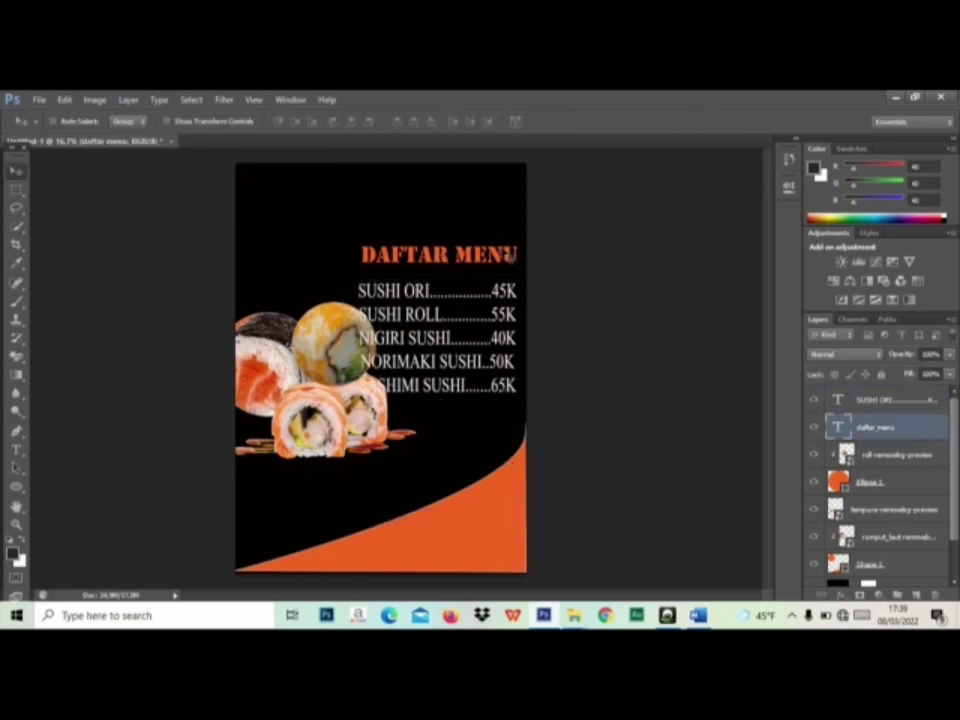
left_click_drag(510, 257, 510, 265)
left_click(900, 400)
mouse_move(423, 337)
left_mouse_down()
mouse_move(432, 342)
mouse_move(420, 366)
left_mouse_up()
Nudge the headline right and down, then draw a new text box top-left.
left_click(875, 434)
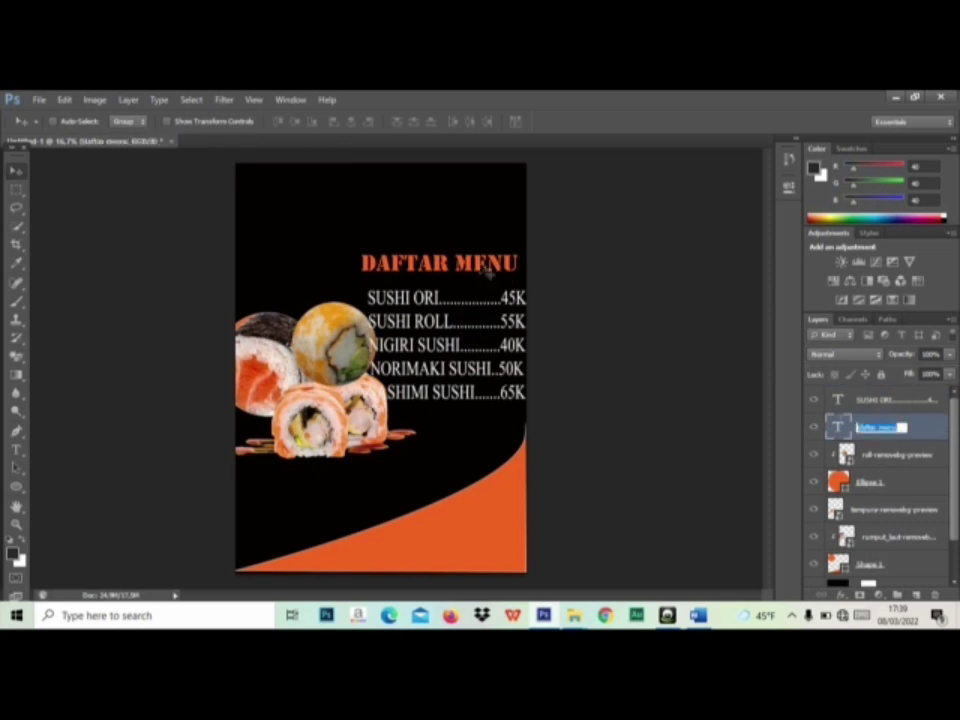
left_click_drag(485, 265, 491, 272)
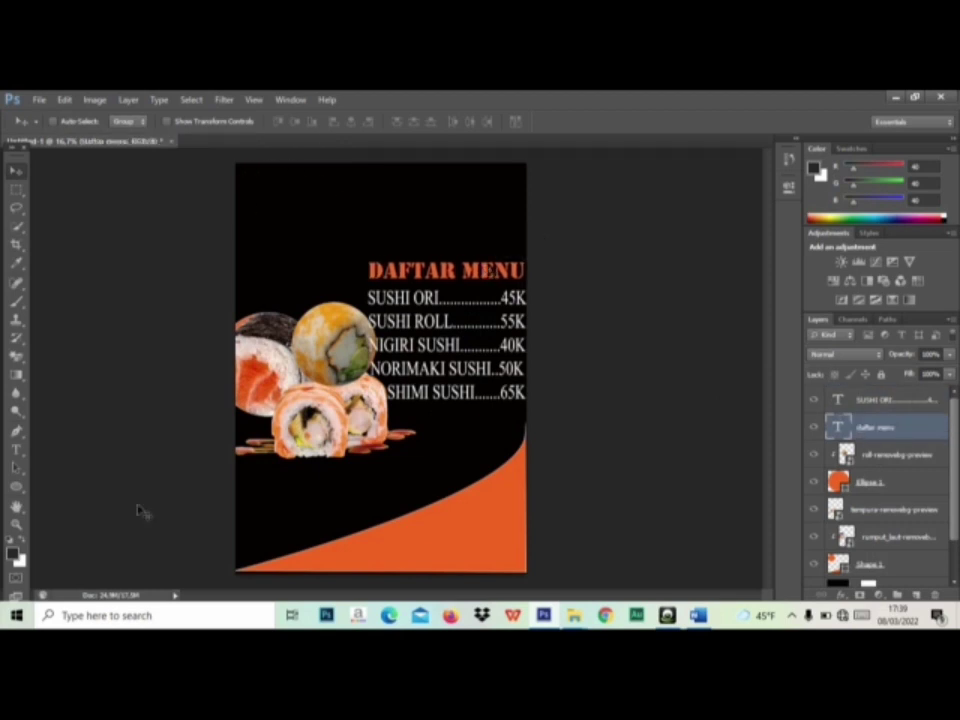
left_click(16, 449)
left_click_drag(254, 182, 407, 253)
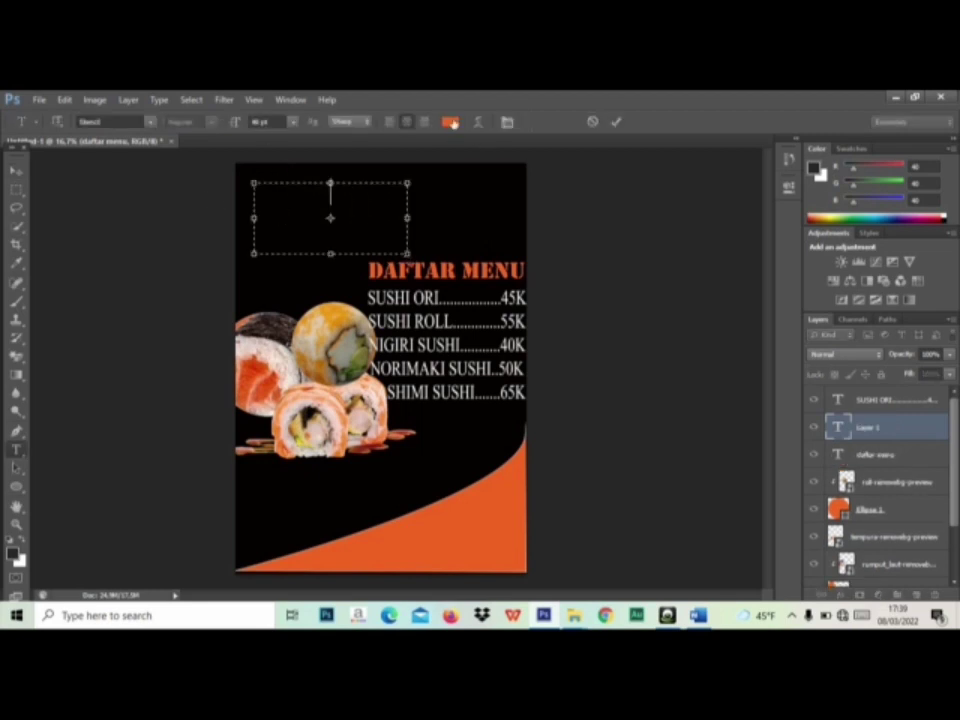
Type white 'SUSHI DITAAA' logo text at 24 pt and commit it.
left_click(452, 123)
left_click(293, 218)
left_click(610, 208)
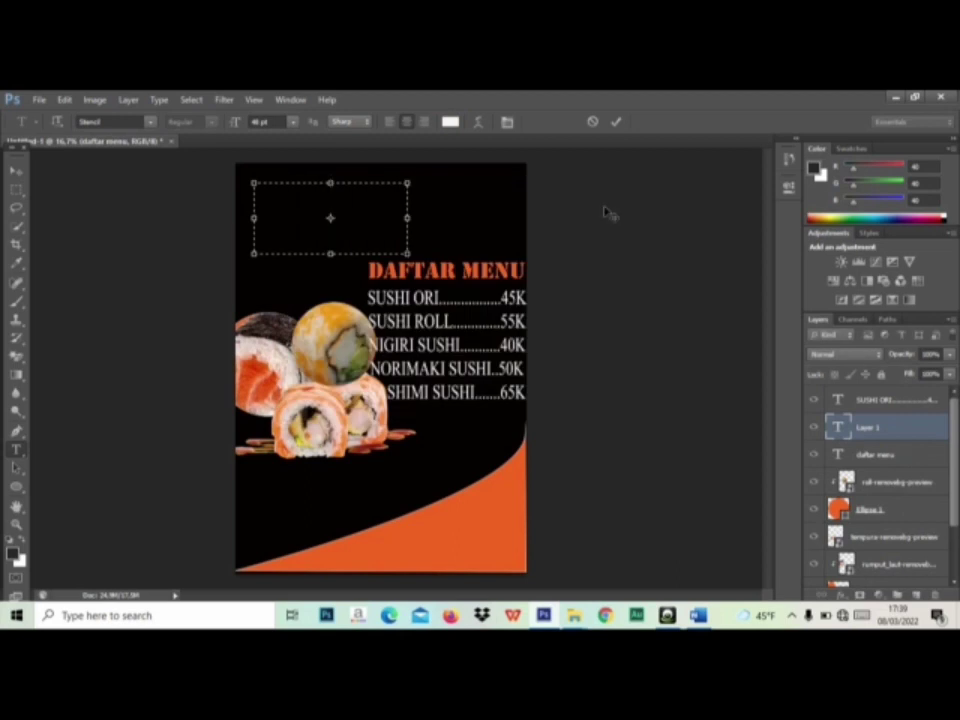
type("SUSHI")
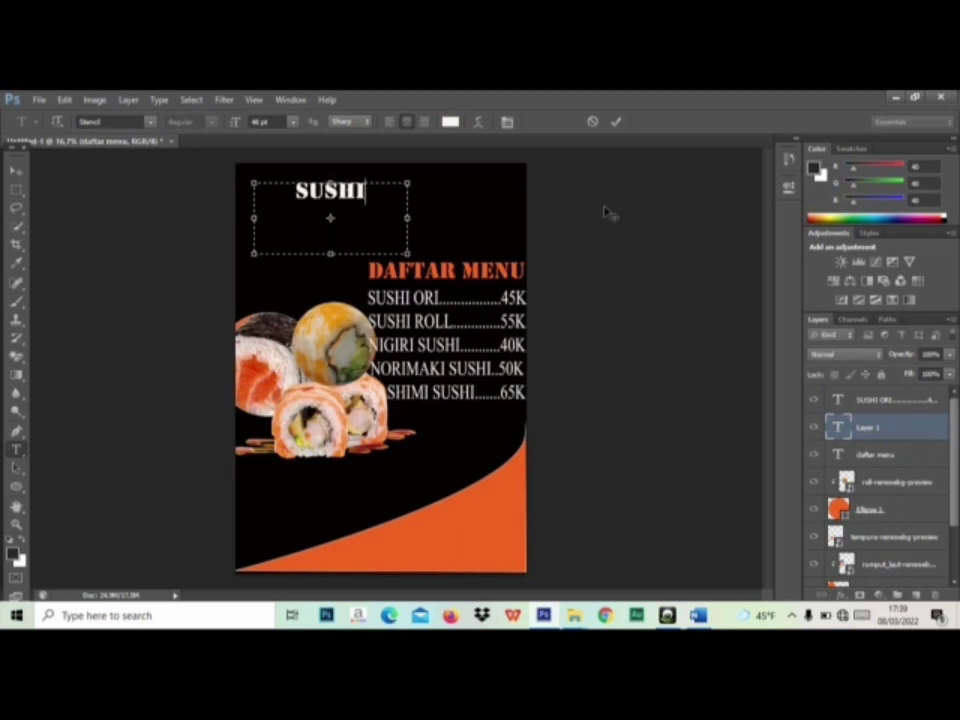
left_click(292, 121)
left_click(282, 279)
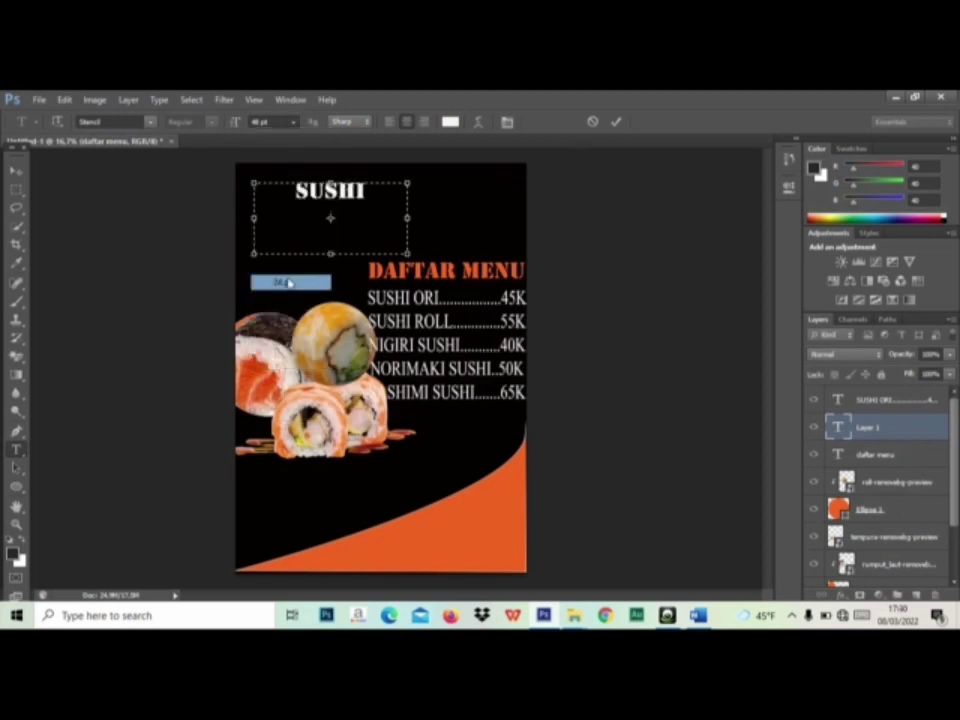
type("D")
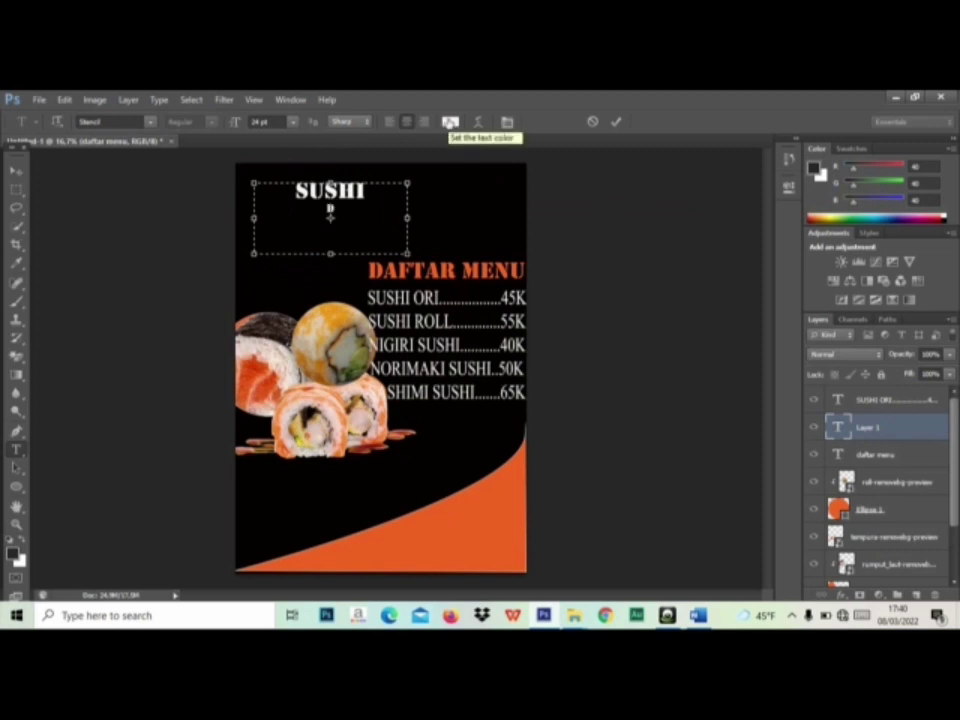
type("ITAAA")
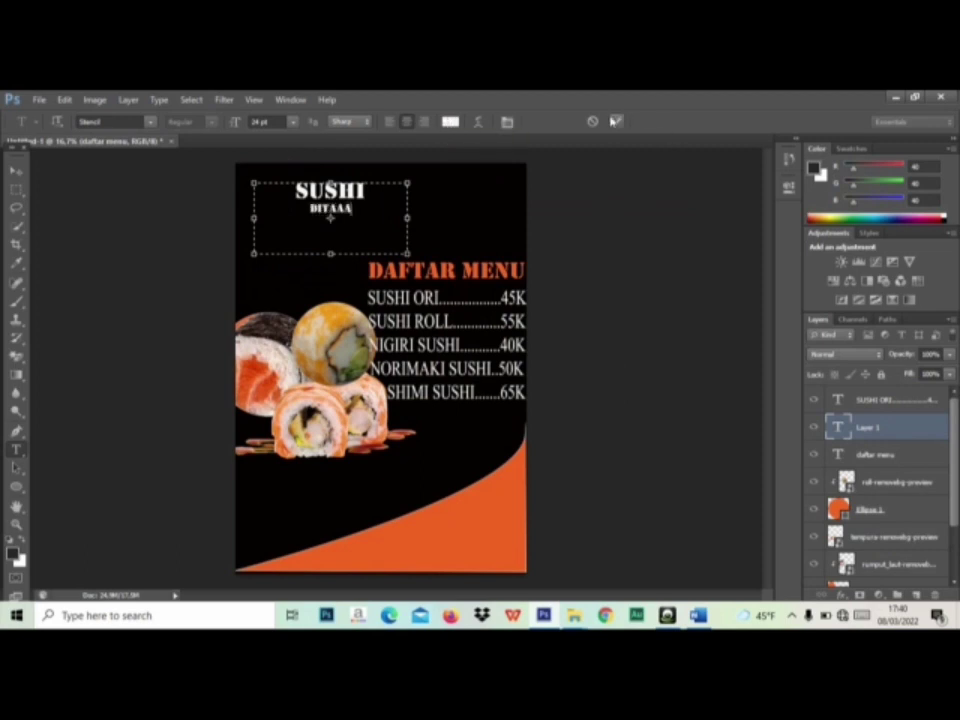
left_click(614, 121)
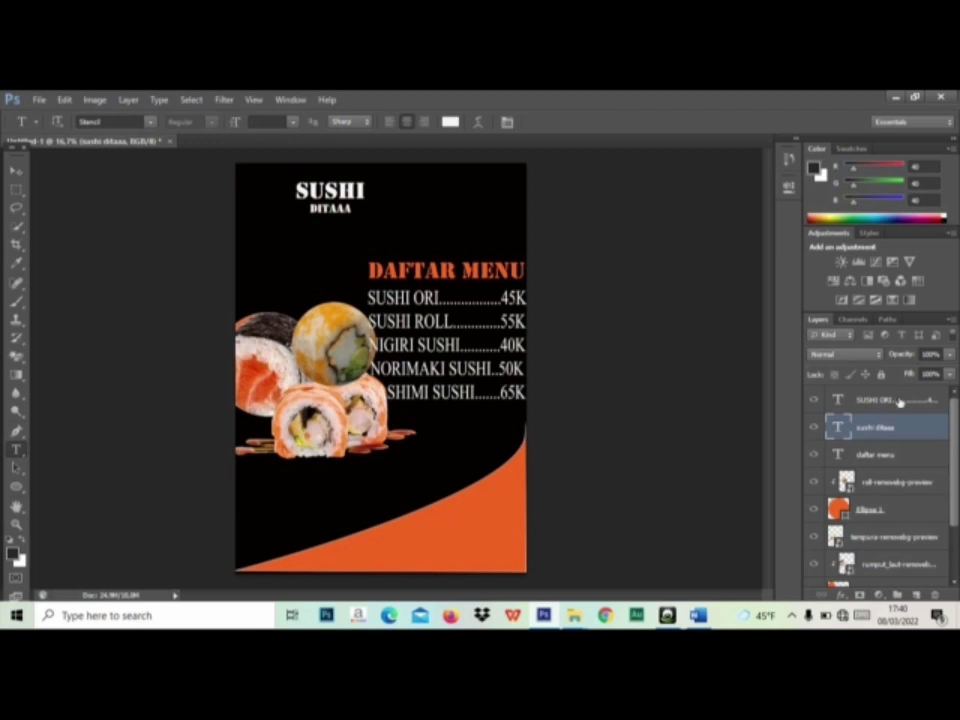
Tilt the logo about -15° into the top-left corner, then start a text box over the bottom orange band.
key("ctrl+t")
left_click_drag(431, 238, 400, 185)
mouse_move(331, 208)
left_mouse_down()
mouse_move(282, 205)
mouse_move(307, 255)
mouse_move(318, 208)
left_mouse_up()
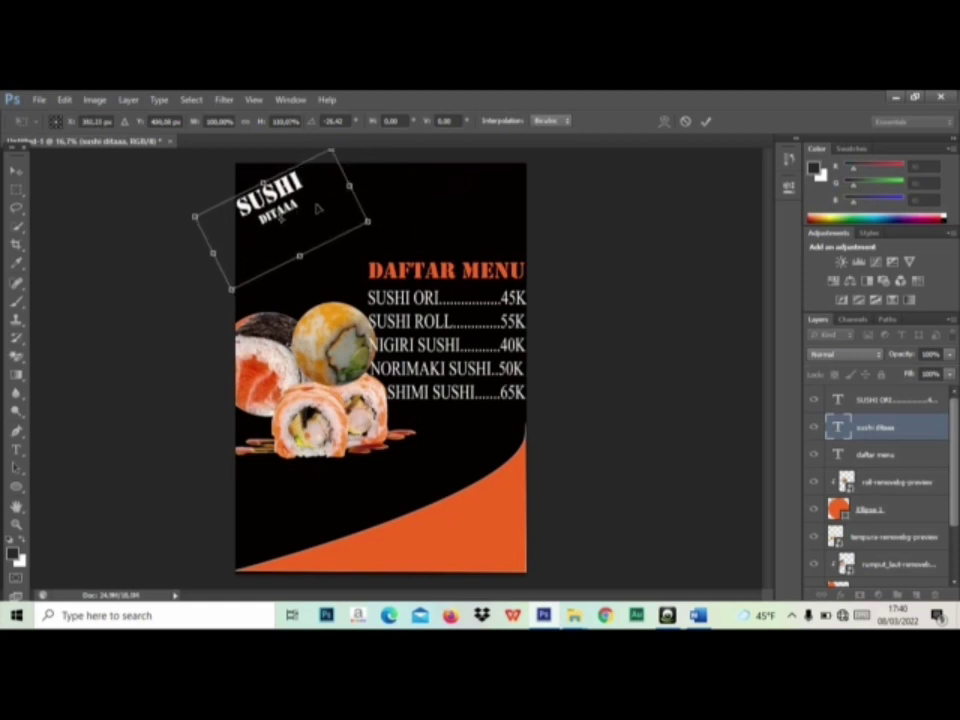
key("Return")
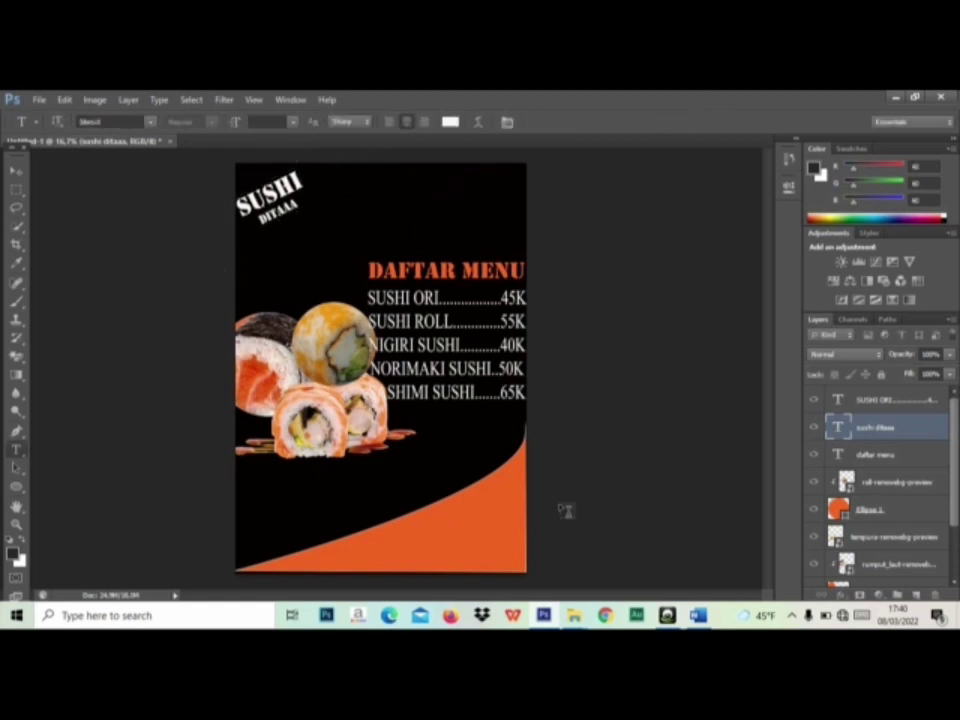
left_click_drag(322, 545, 532, 573)
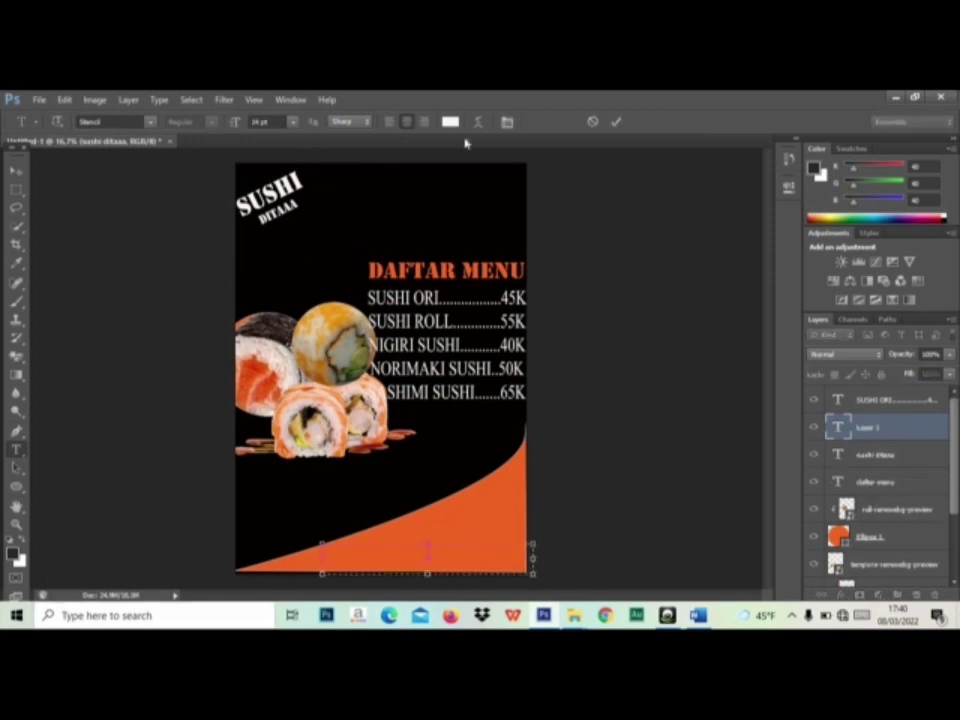
Enter the WhatsApp phone number in Times New Roman and move it to the band's bottom-right.
left_click(150, 122)
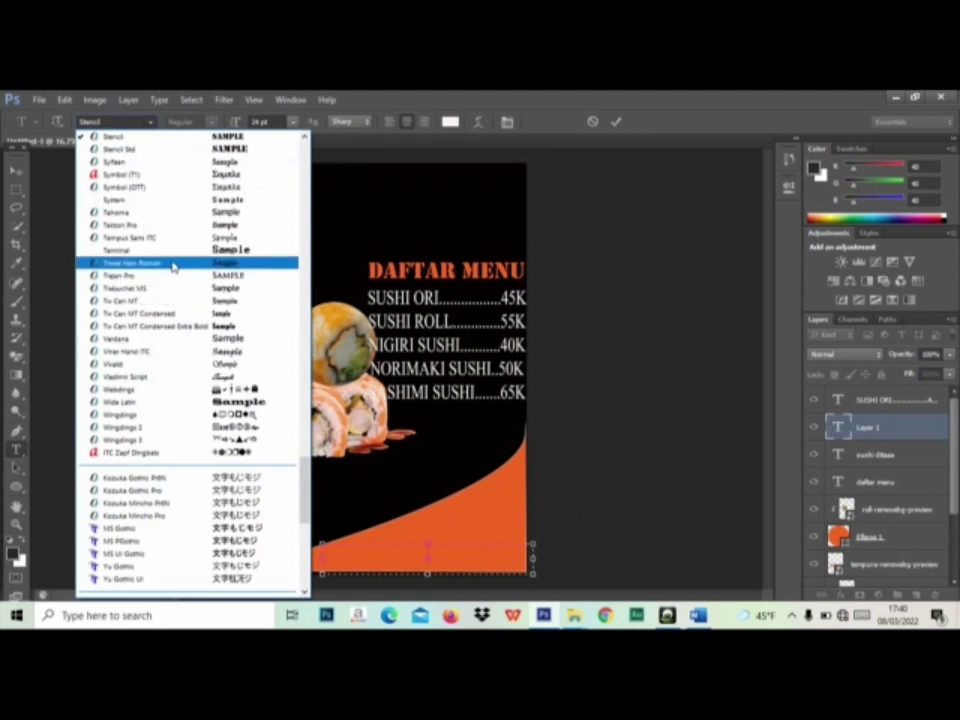
left_click(150, 262)
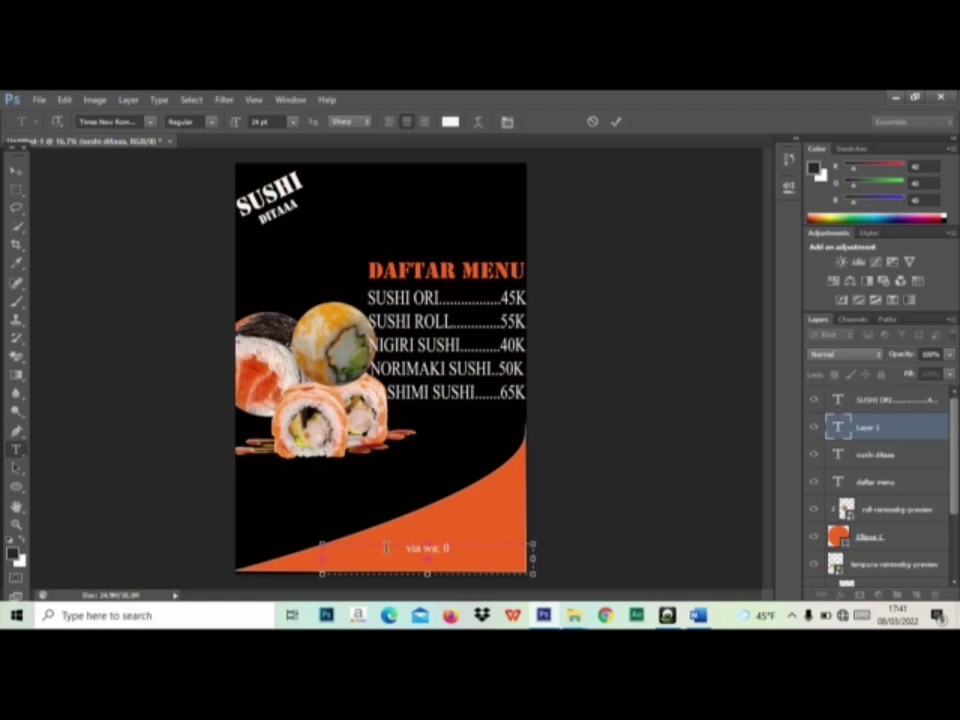
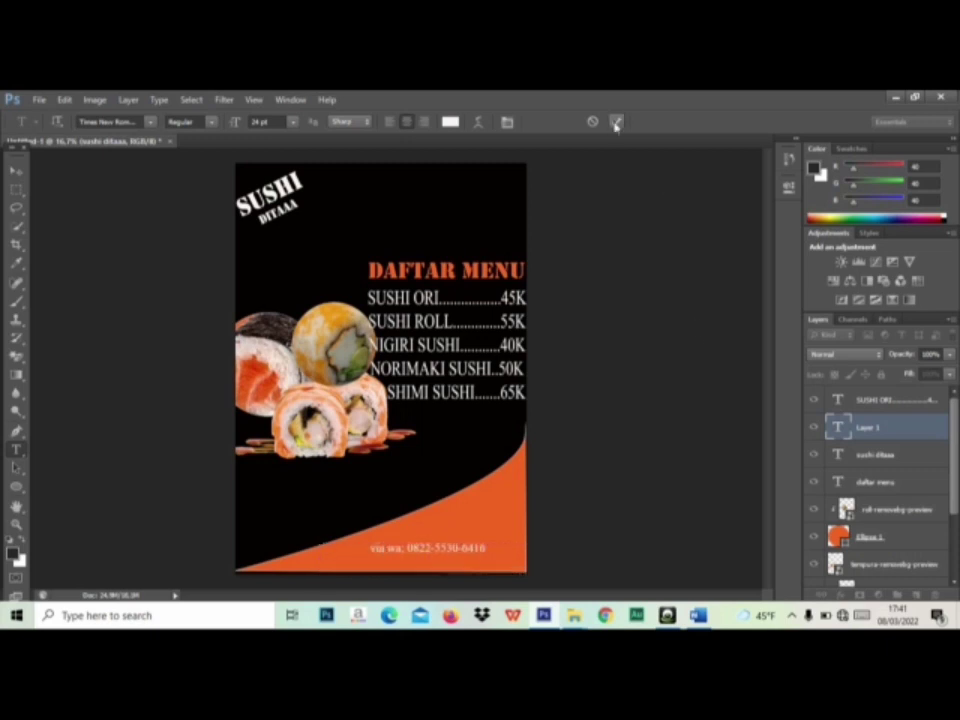
left_click(616, 121)
key("v")
left_click_drag(422, 546, 460, 563)
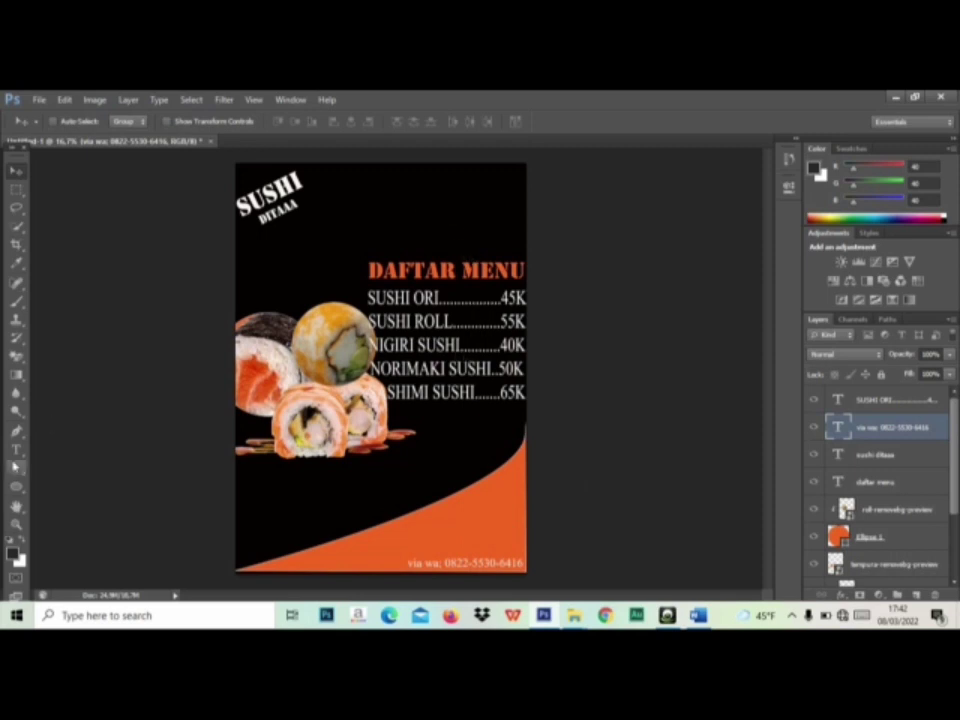
Draw a grey curved wedge shape (Shape 2) filling the page's top-right corner.
key("p")
left_click(127, 121)
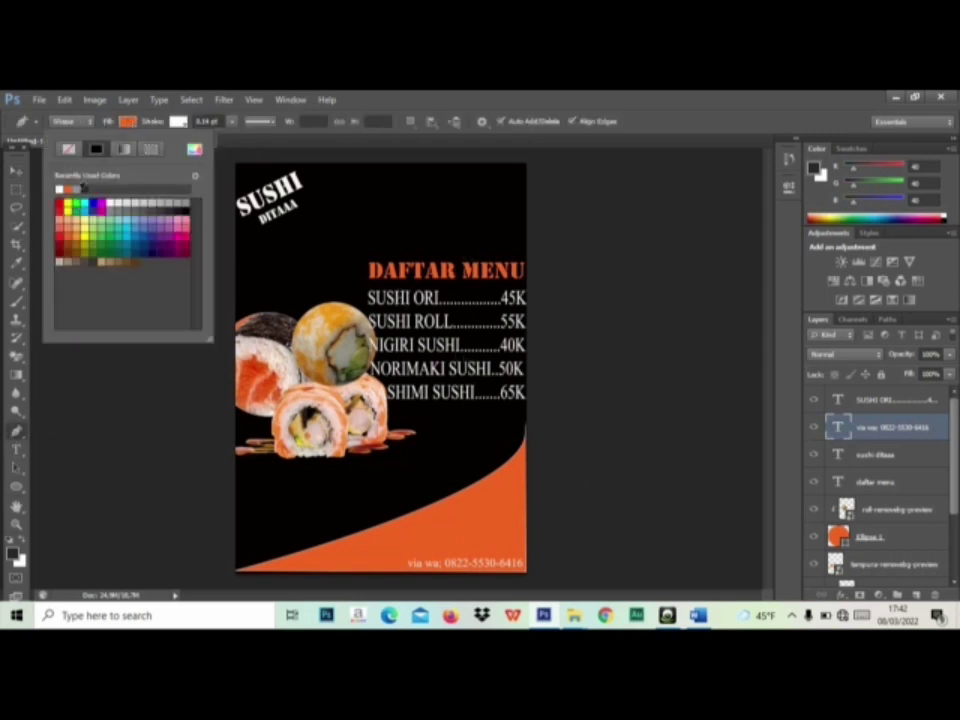
left_click(531, 258)
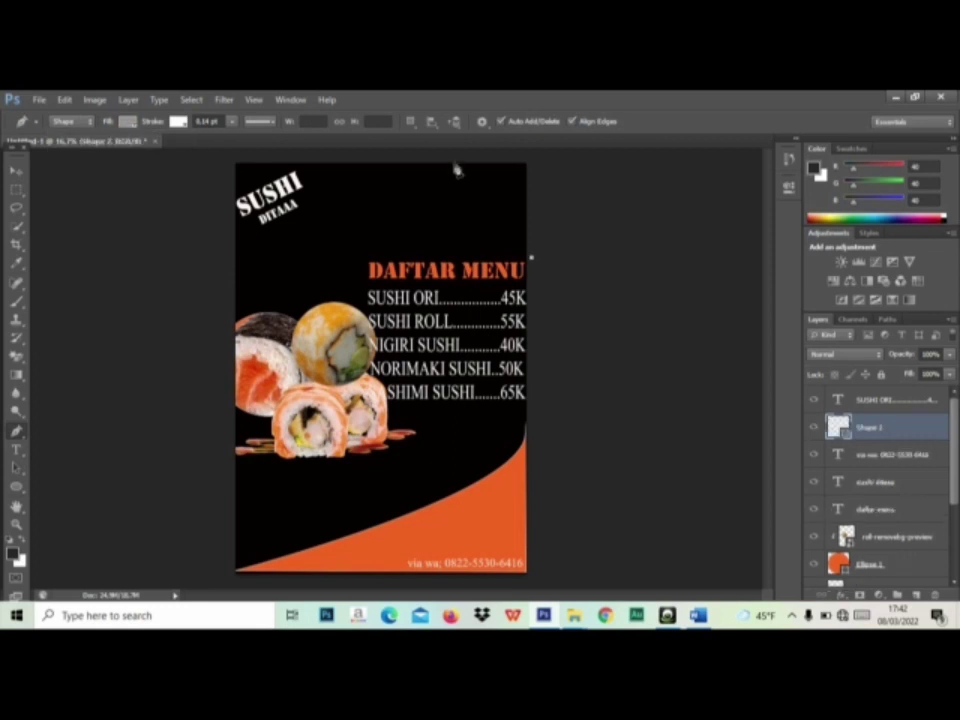
left_click_drag(455, 162, 420, 168)
left_click(534, 157)
left_click(533, 259)
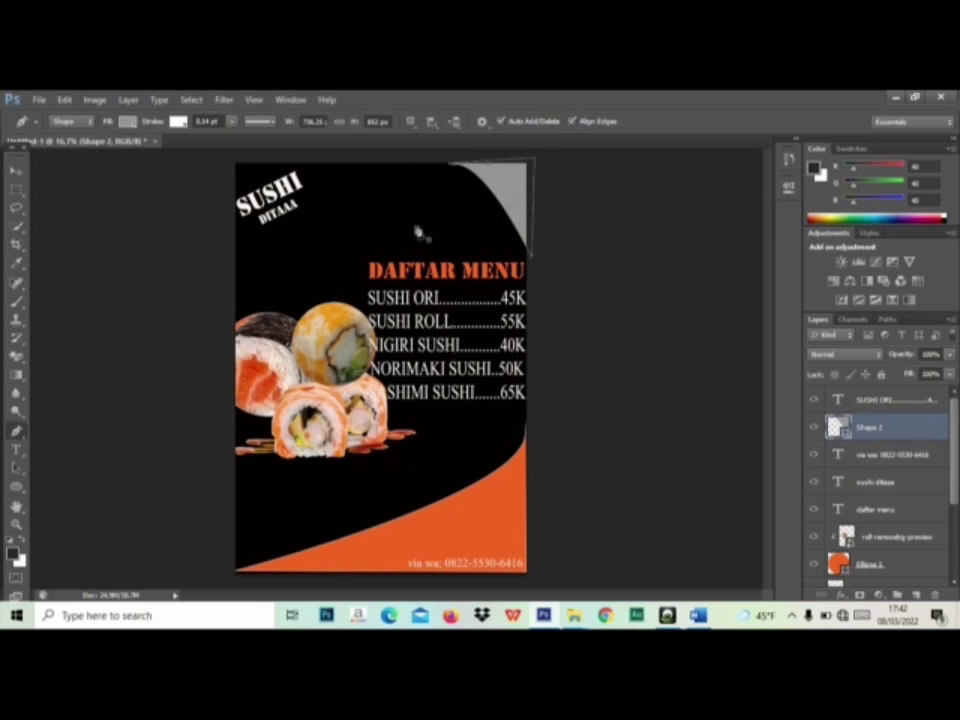
key("v")
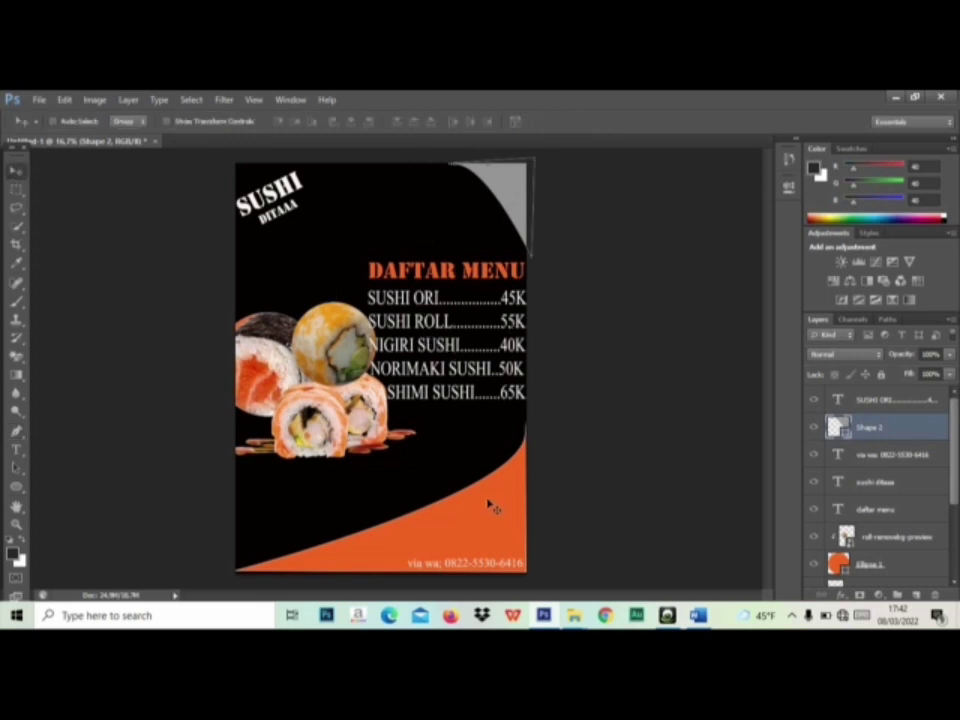
left_click(16, 432)
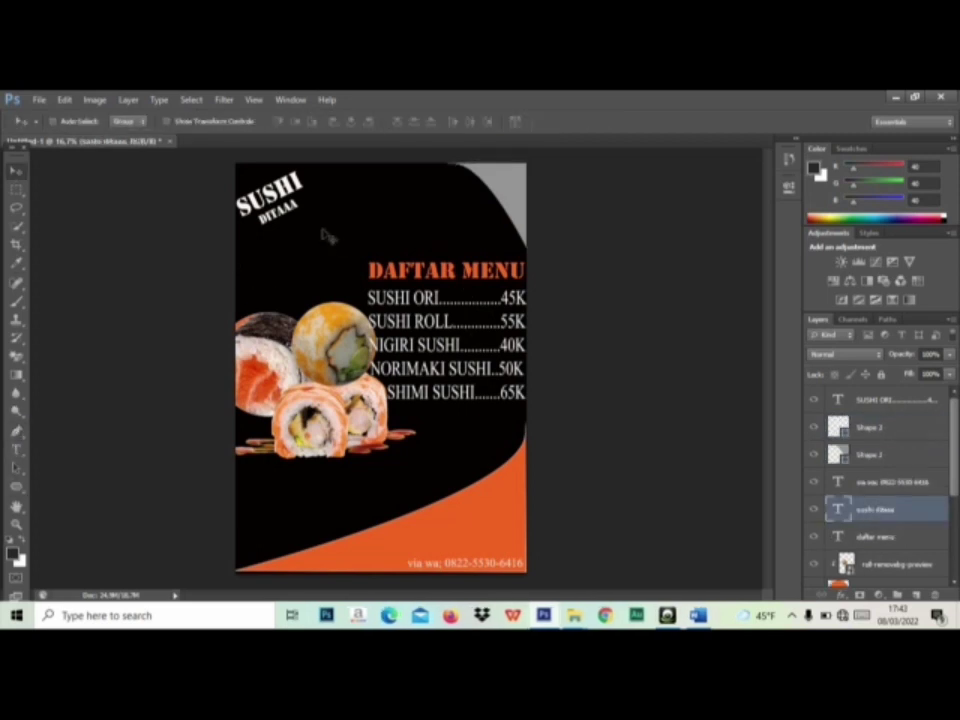
Scale the tilted SUSHI DITAAA logo up to about 133%, nudging it right and down.
key("ctrl+t")
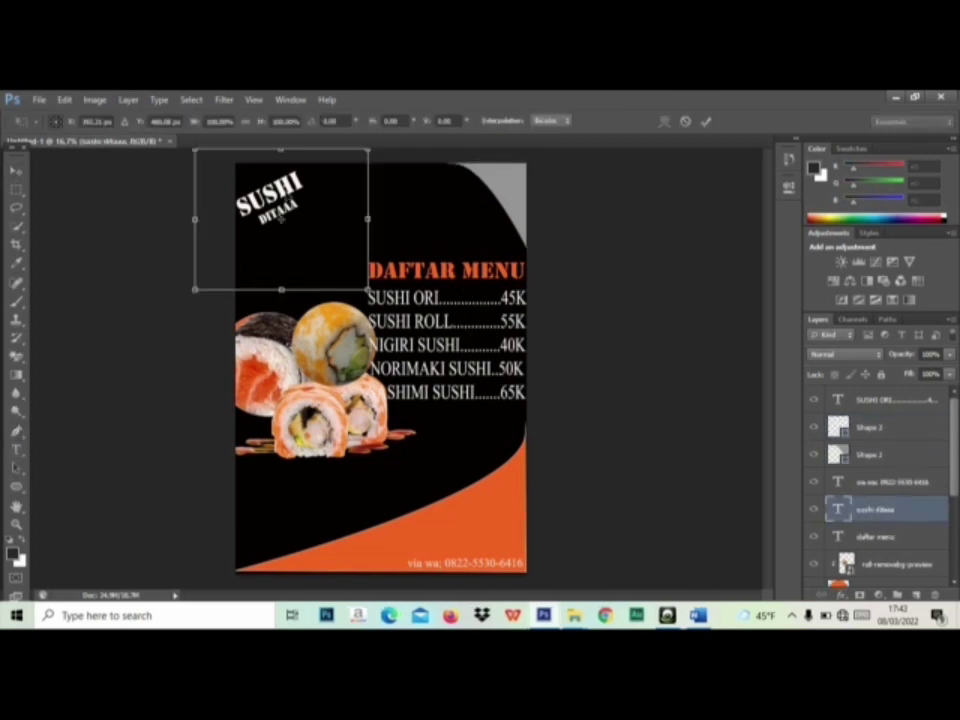
left_click_drag(268, 205, 300, 225)
left_click_drag(204, 153, 186, 147)
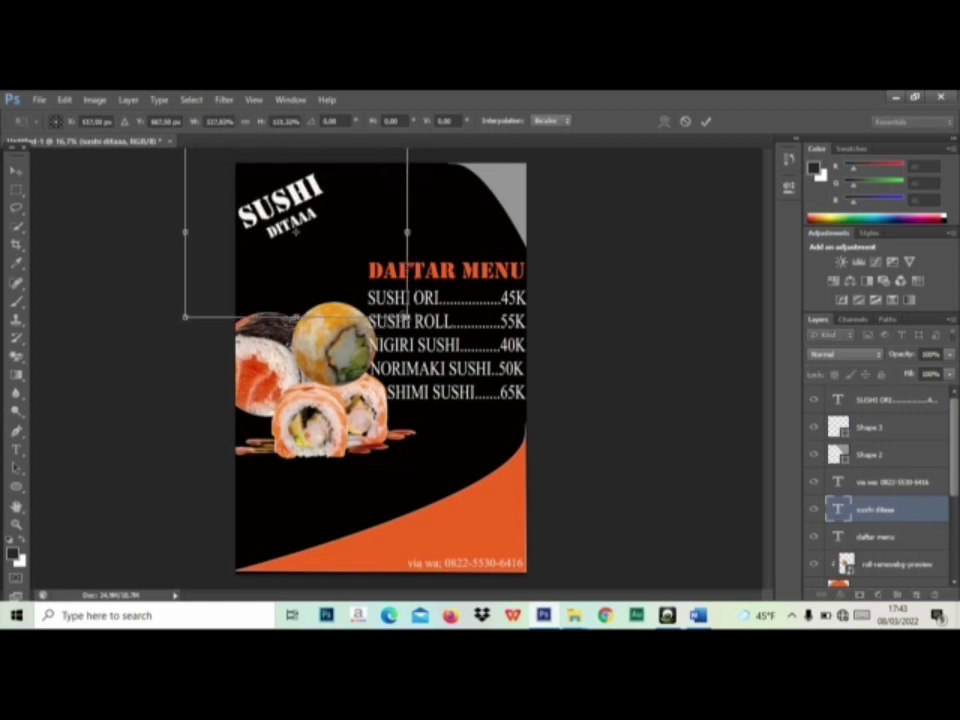
left_click_drag(405, 233, 412, 233)
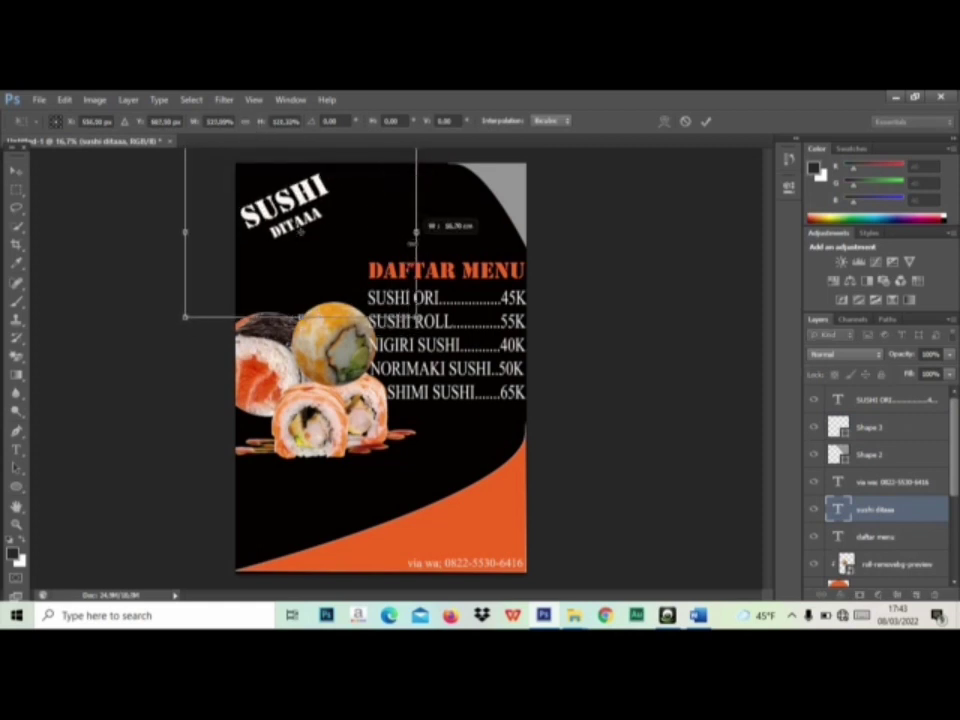
left_click(705, 121)
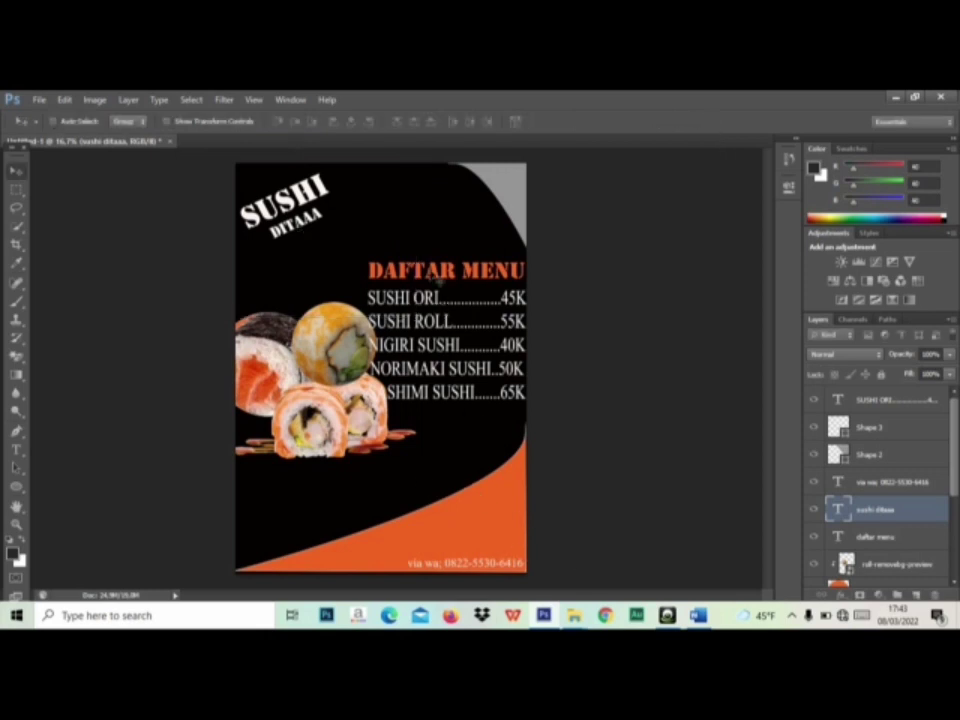